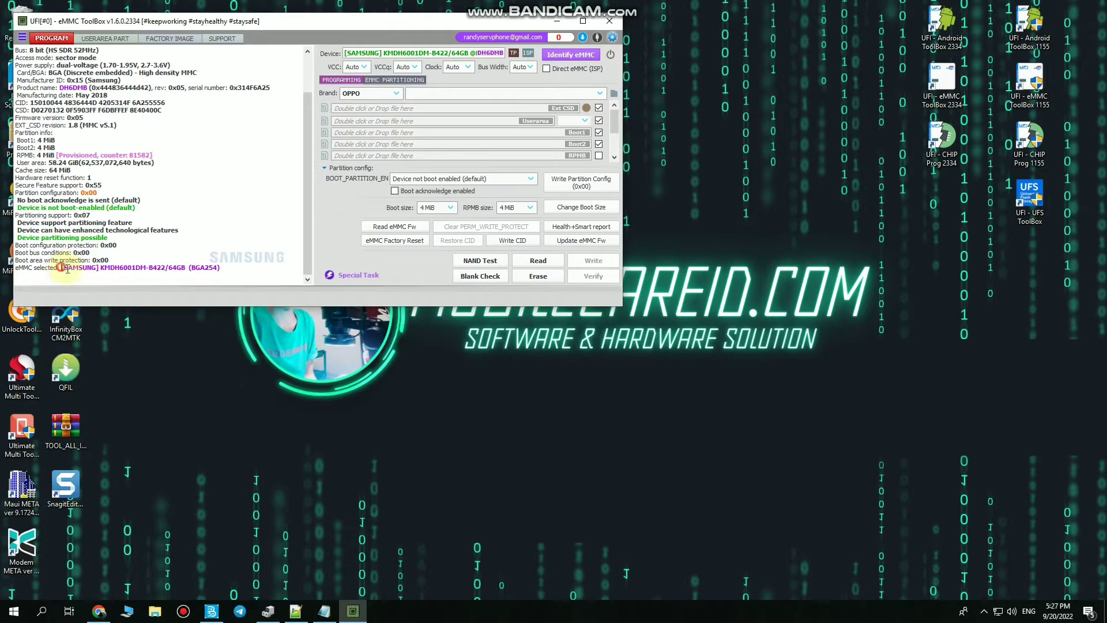
# Close the open eMMC ToolBox 2334 window and launch UFI - eMMC ToolBox 1155
pyautogui.moveTo(62, 268); pyautogui.dragTo(170, 268)
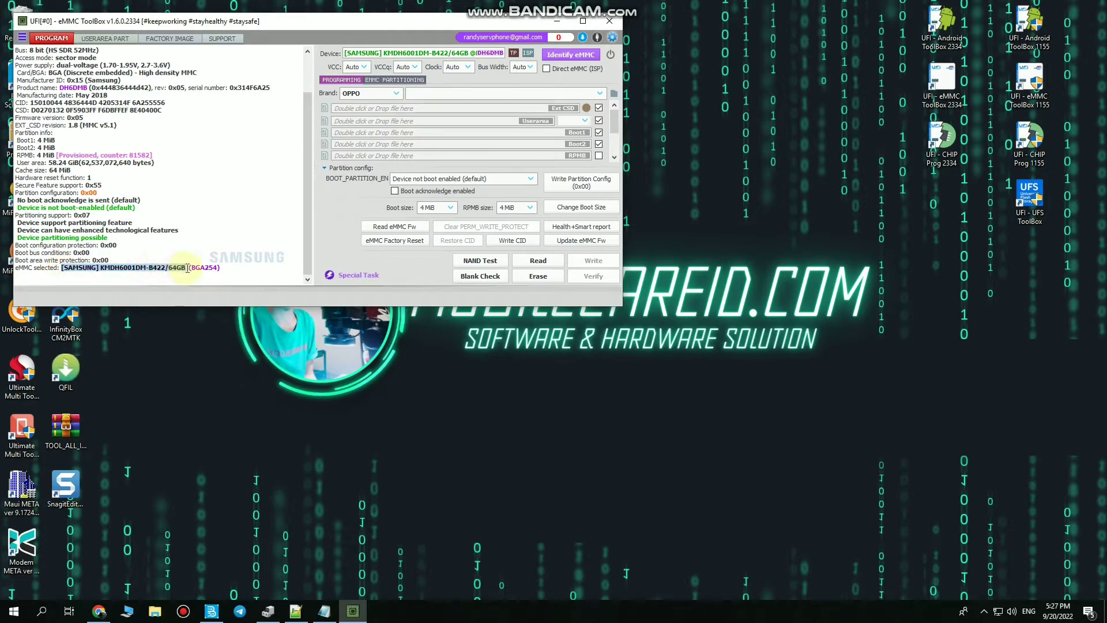
pyautogui.click(187, 269)
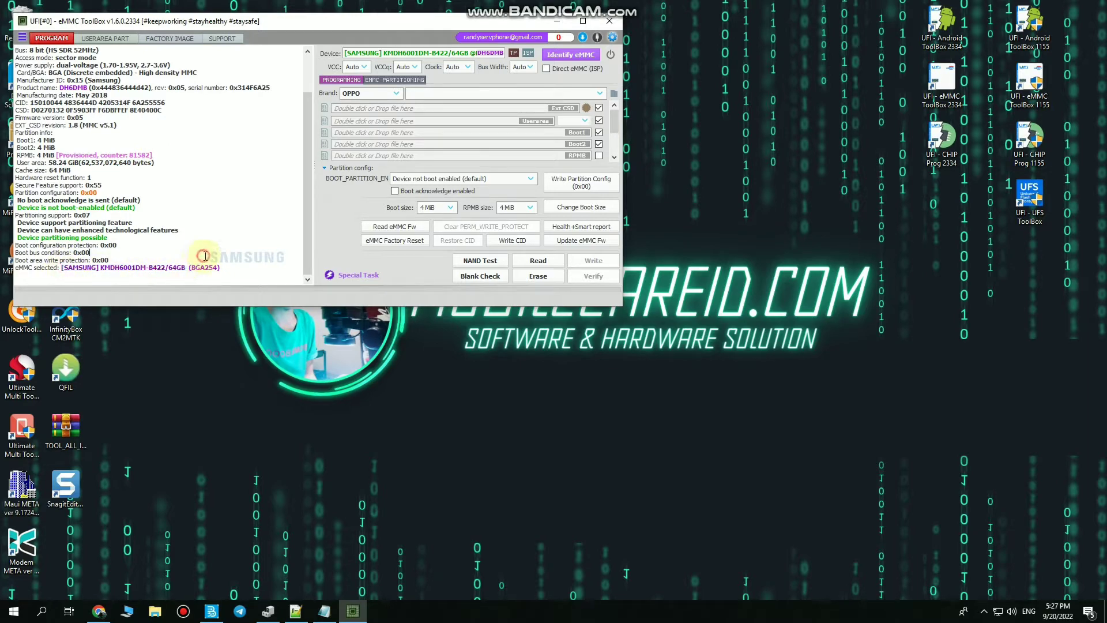
pyautogui.click(609, 23)
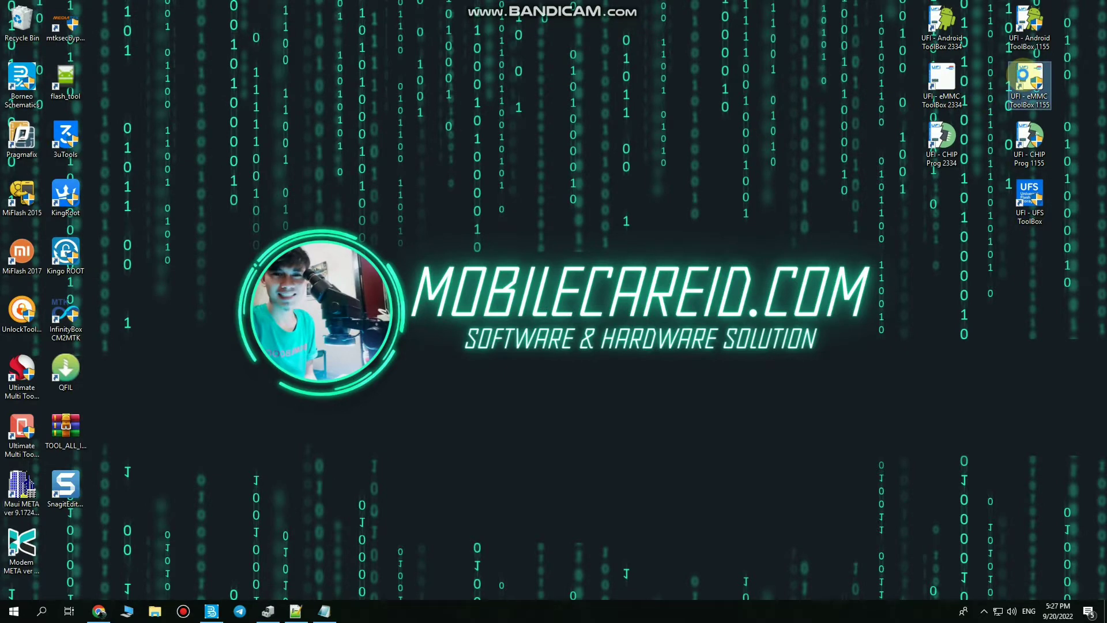
pyautogui.rightClick(1023, 74)
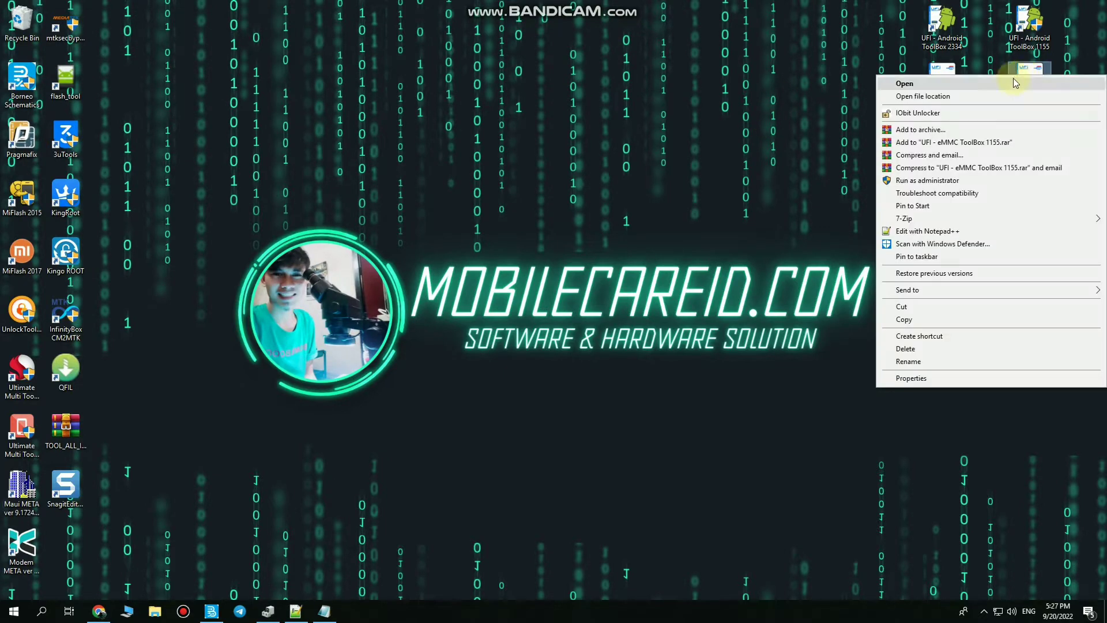
pyautogui.click(991, 86)
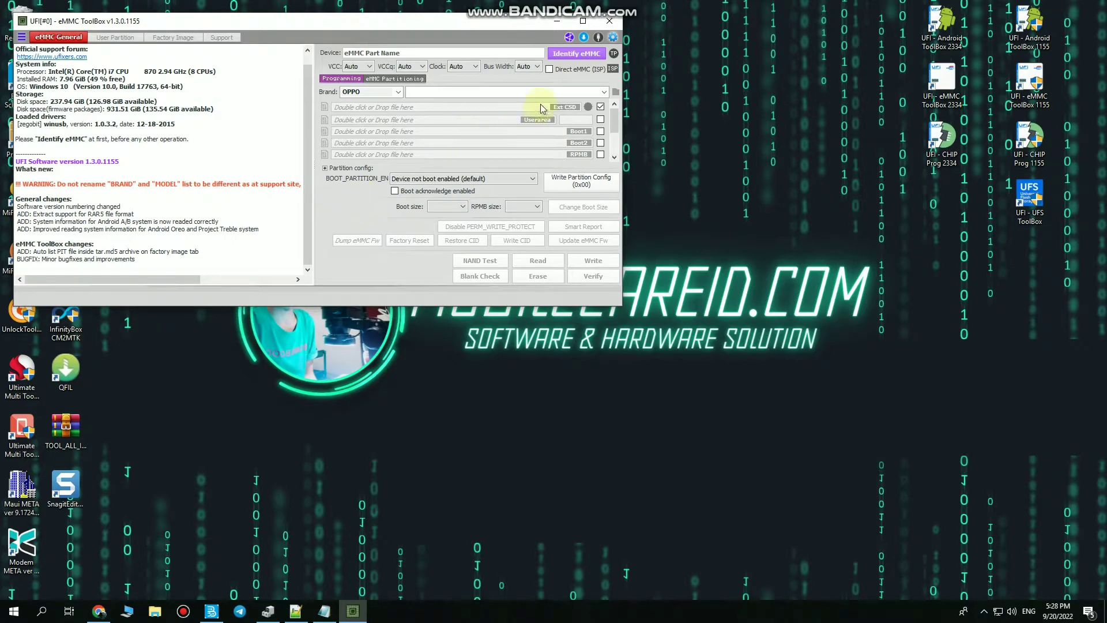
pyautogui.rightClick(693, 99)
pyautogui.click(718, 134)
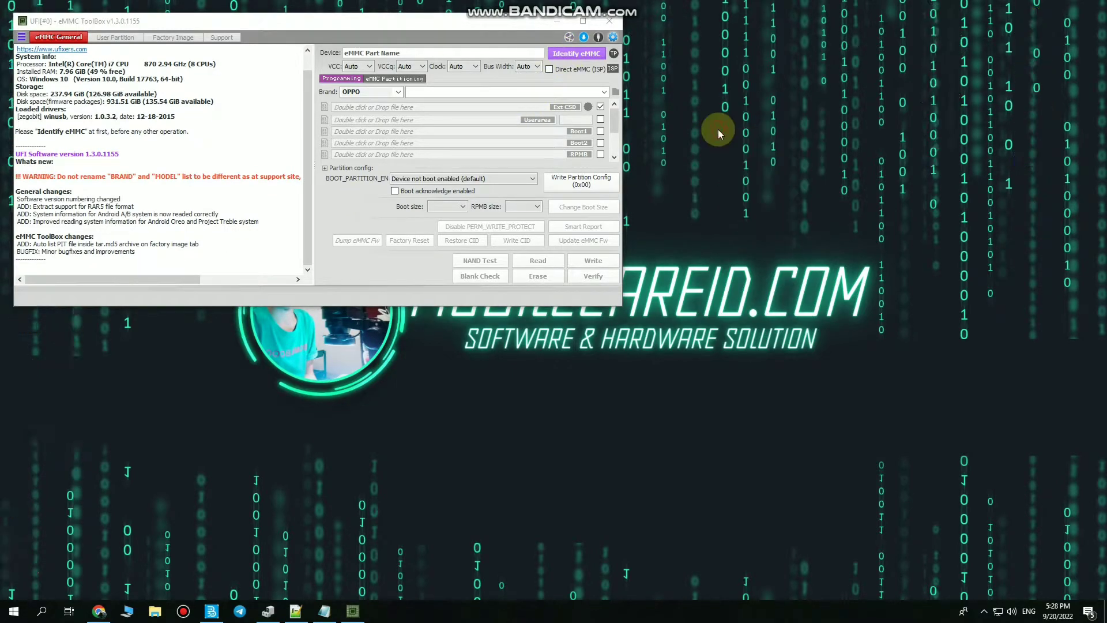
pyautogui.rightClick(654, 112)
pyautogui.click(683, 142)
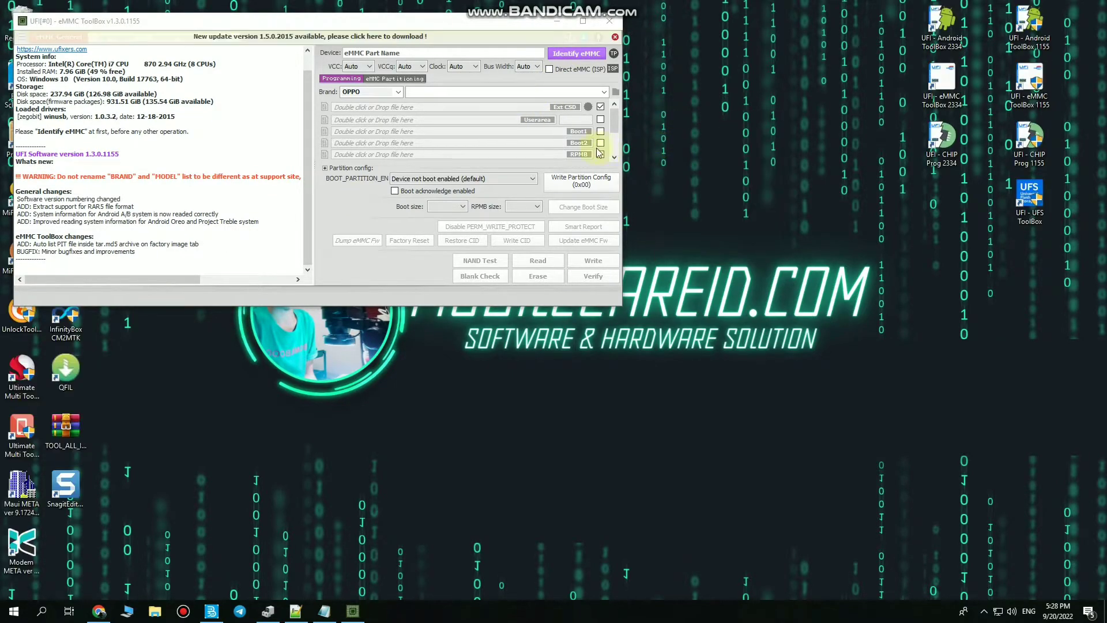
pyautogui.rightClick(694, 94)
pyautogui.click(712, 124)
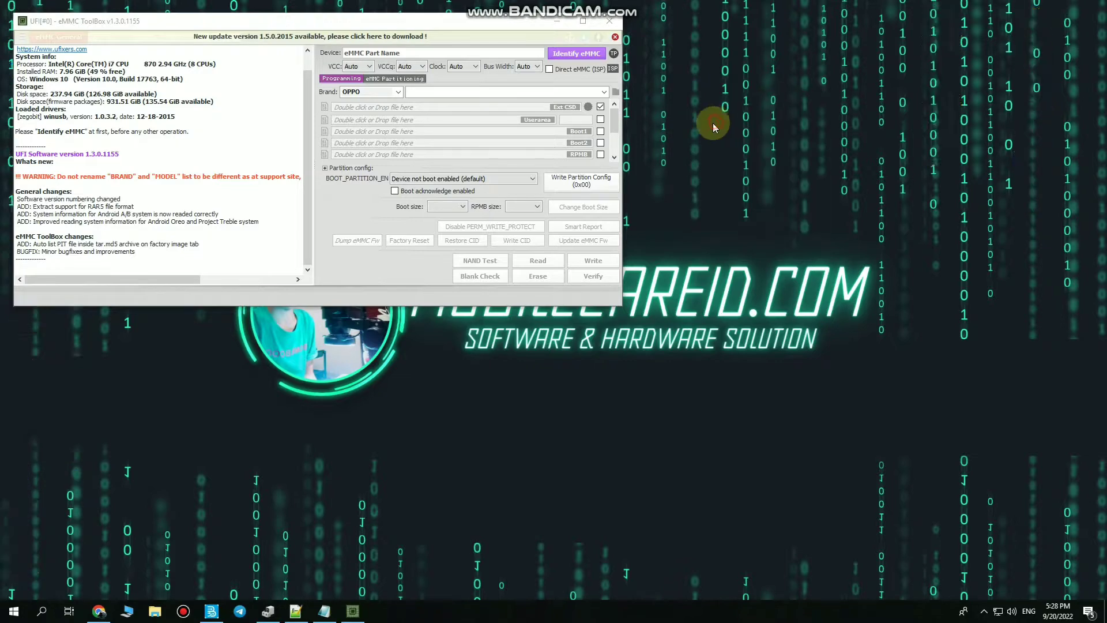
# Identify the connected eMMC chip
pyautogui.click(573, 55)
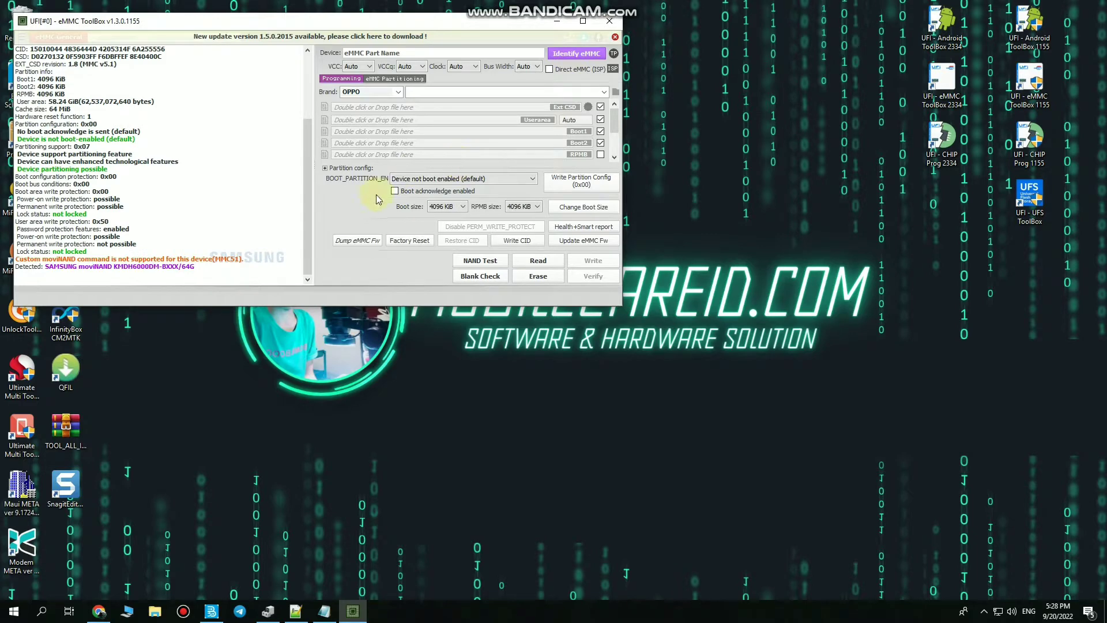
# In File Explorer, cut the [mobilecareid.com]CPH1823 firmware folder from the D: MobileCareID drive and close the window
pyautogui.click(154, 610)
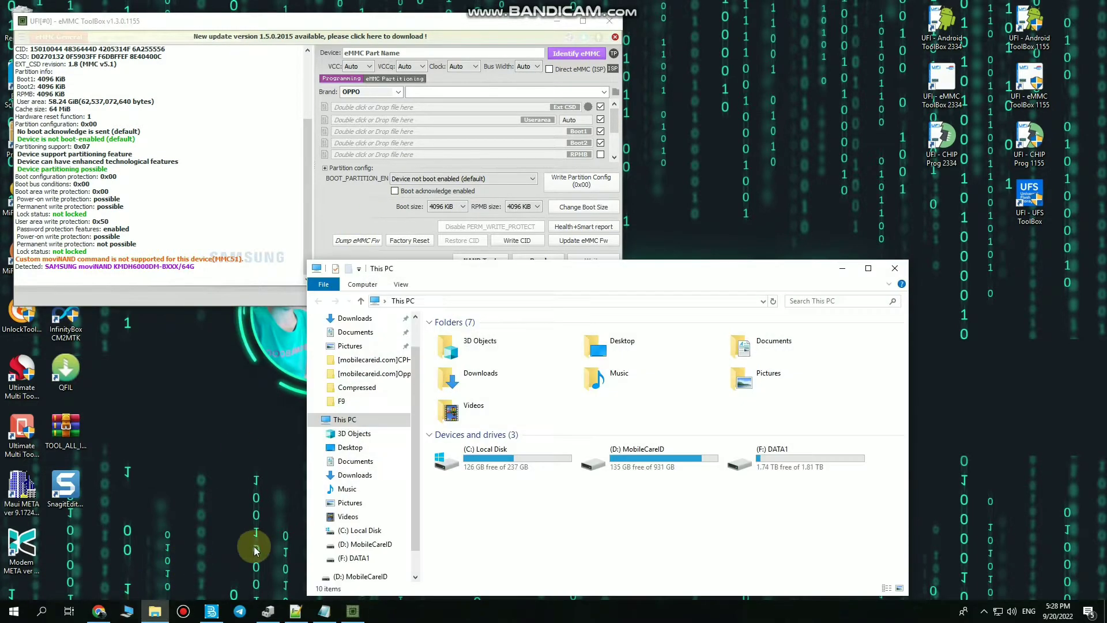
pyautogui.moveTo(531, 271); pyautogui.dragTo(245, 264)
pyautogui.click(80, 537)
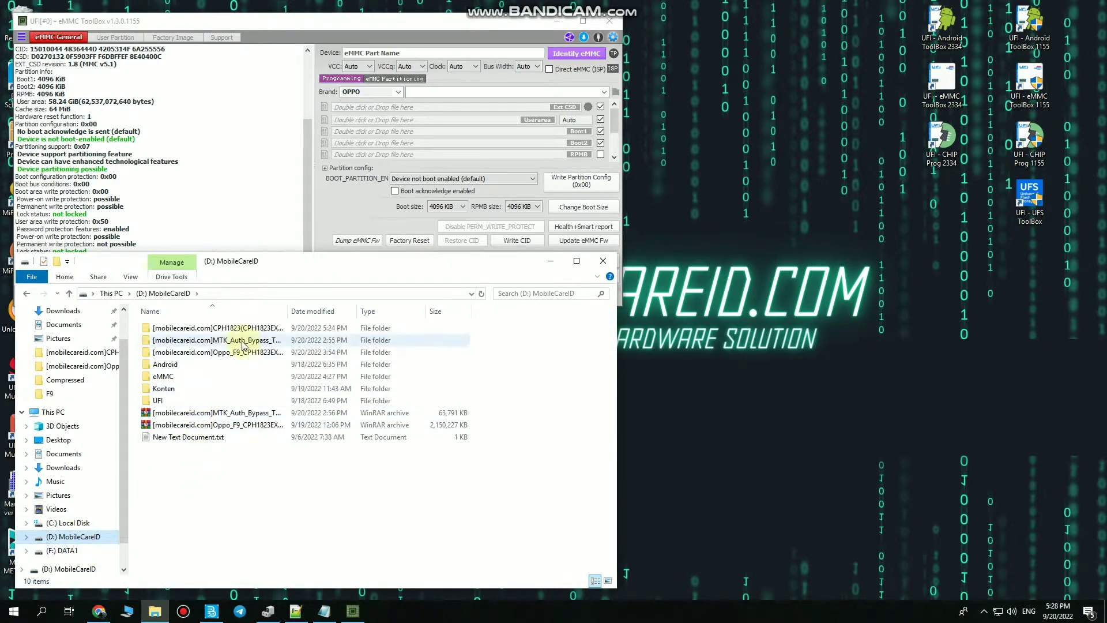
pyautogui.click(214, 330)
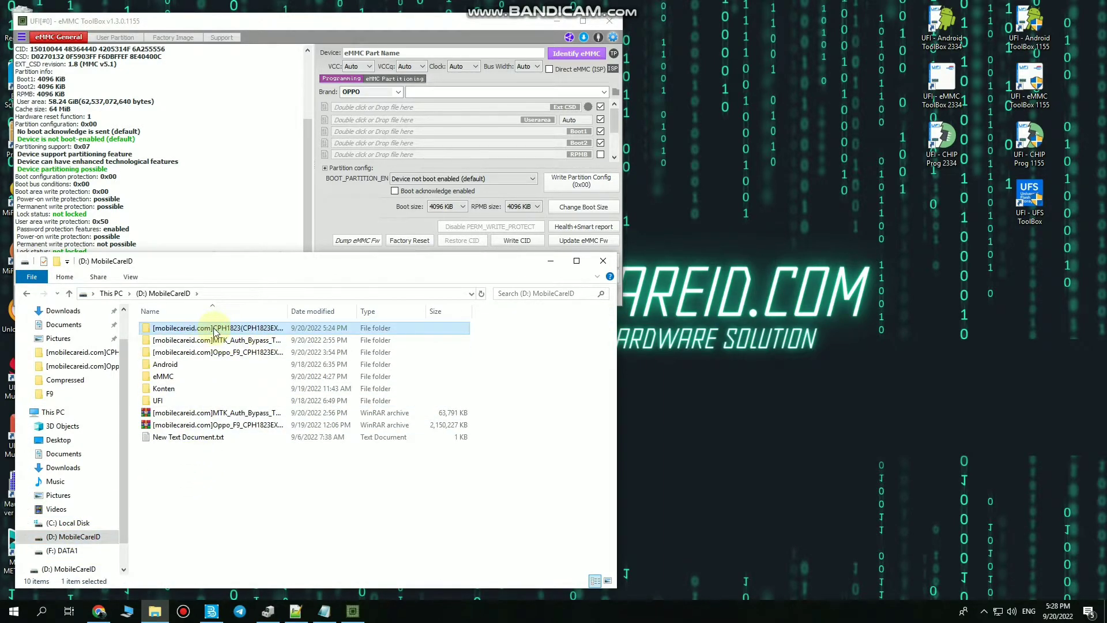
pyautogui.rightClick(214, 330)
pyautogui.click(249, 519)
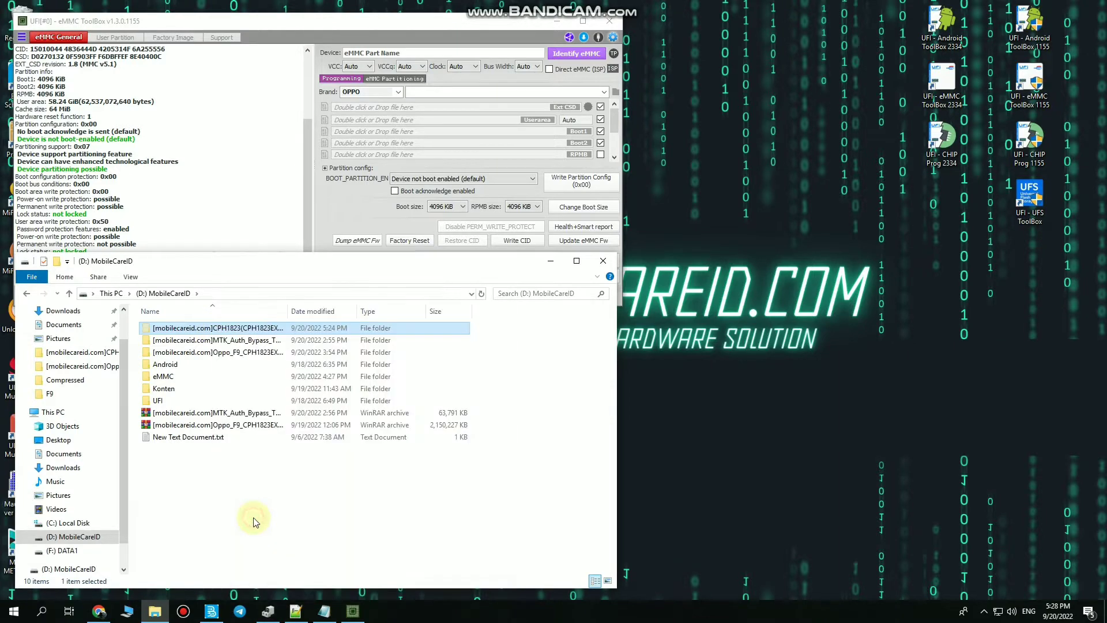
pyautogui.click(603, 261)
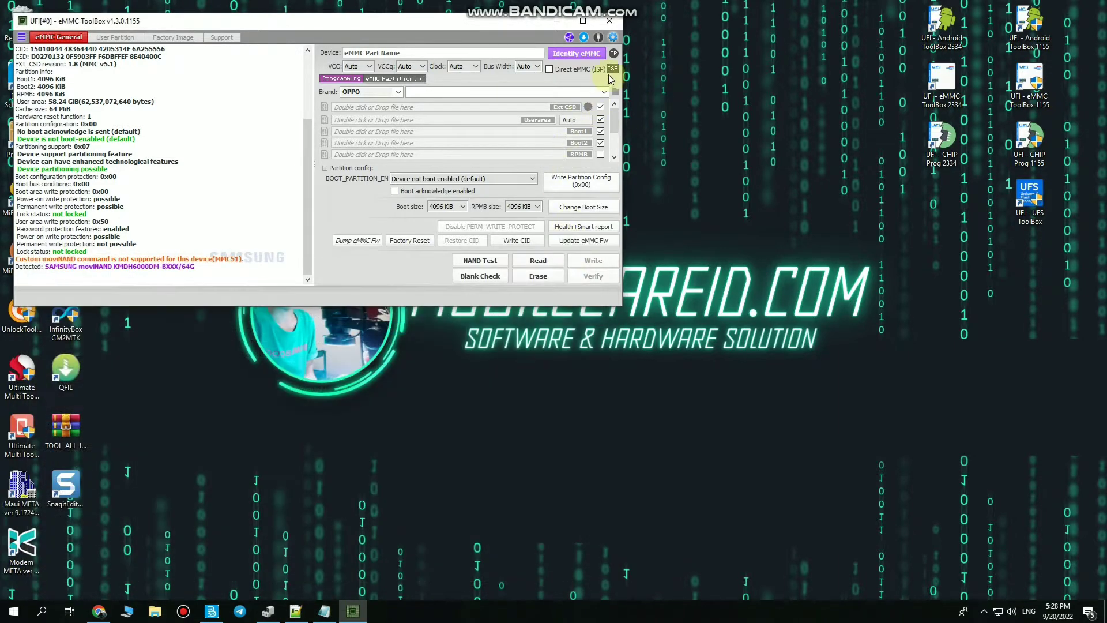
# Paste the cut CPH1823 folder into the OPPO brand's eMMC backup folder and check its contents
pyautogui.click(398, 92)
pyautogui.click(355, 237)
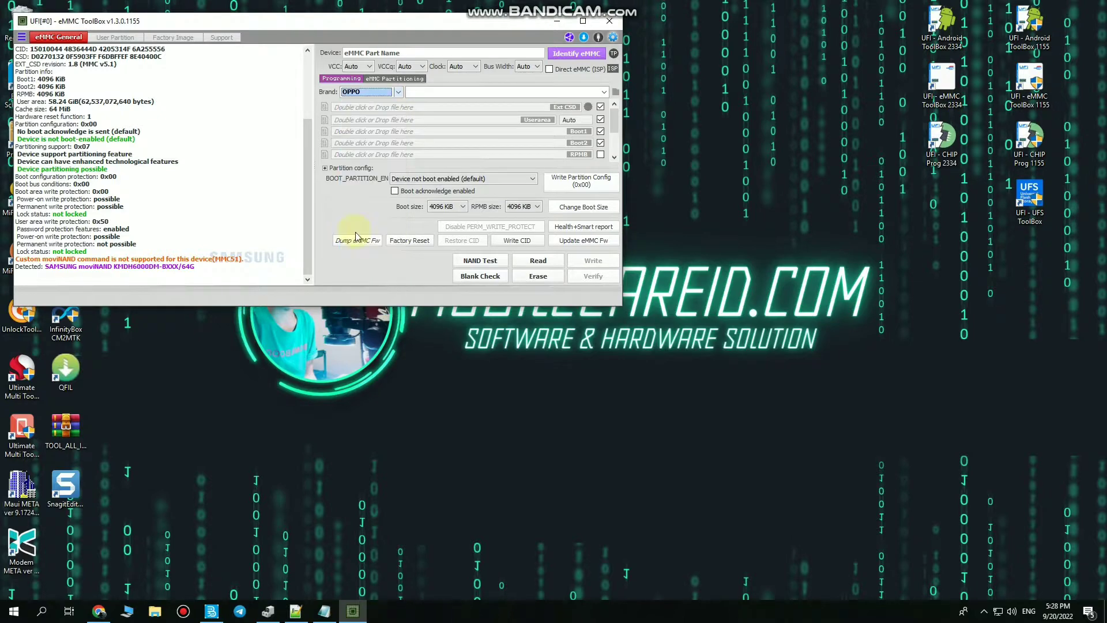
pyautogui.click(615, 93)
pyautogui.rightClick(248, 433)
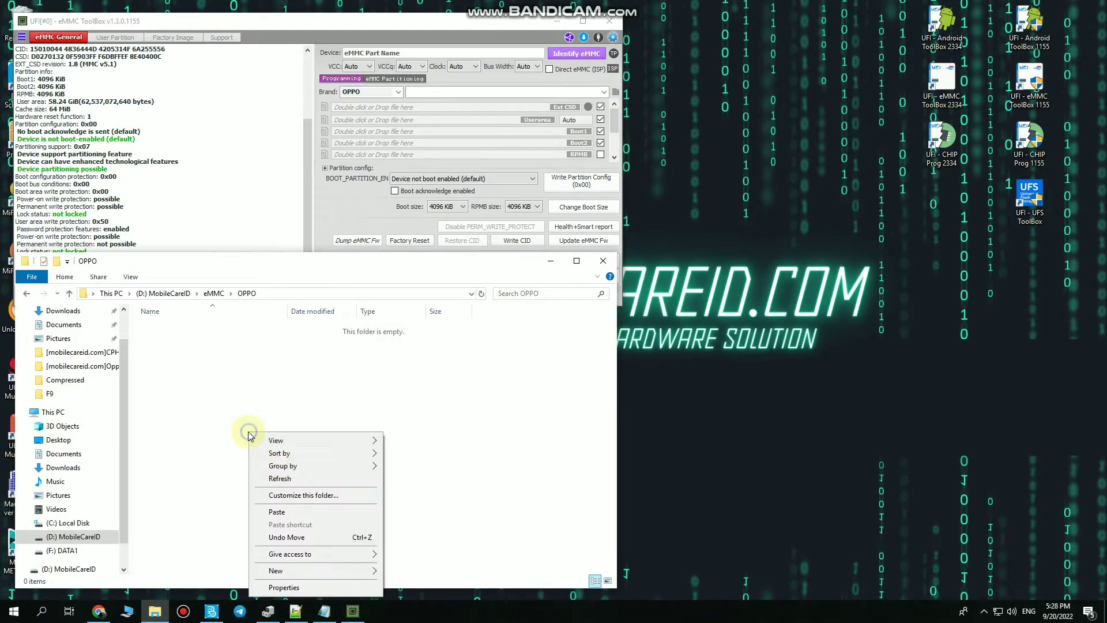
pyautogui.click(288, 509)
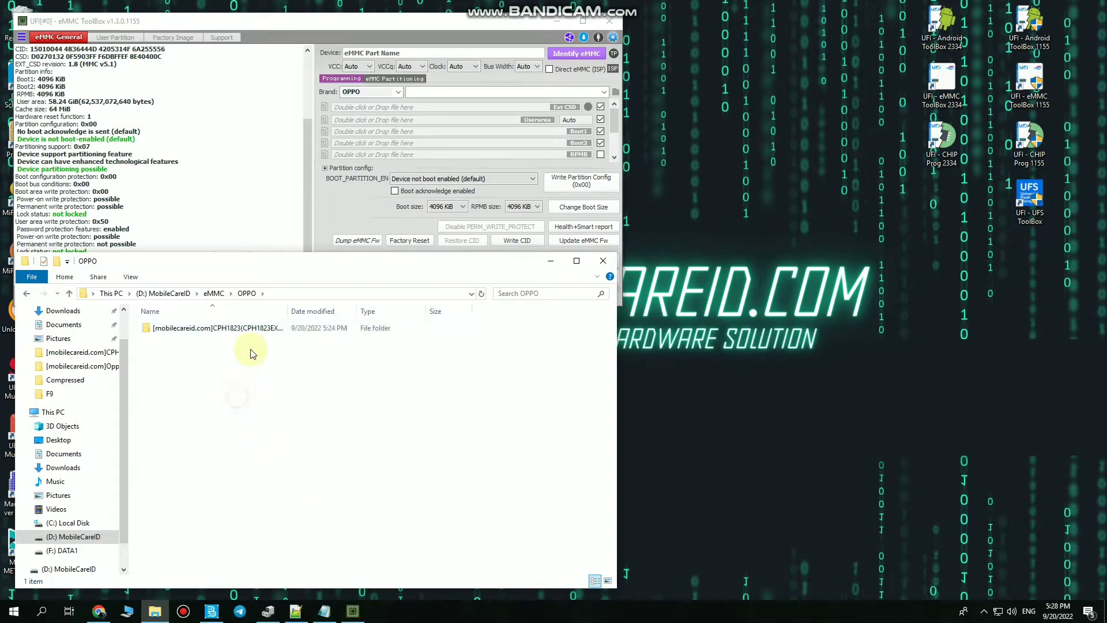
pyautogui.doubleClick(247, 327)
pyautogui.click(26, 292)
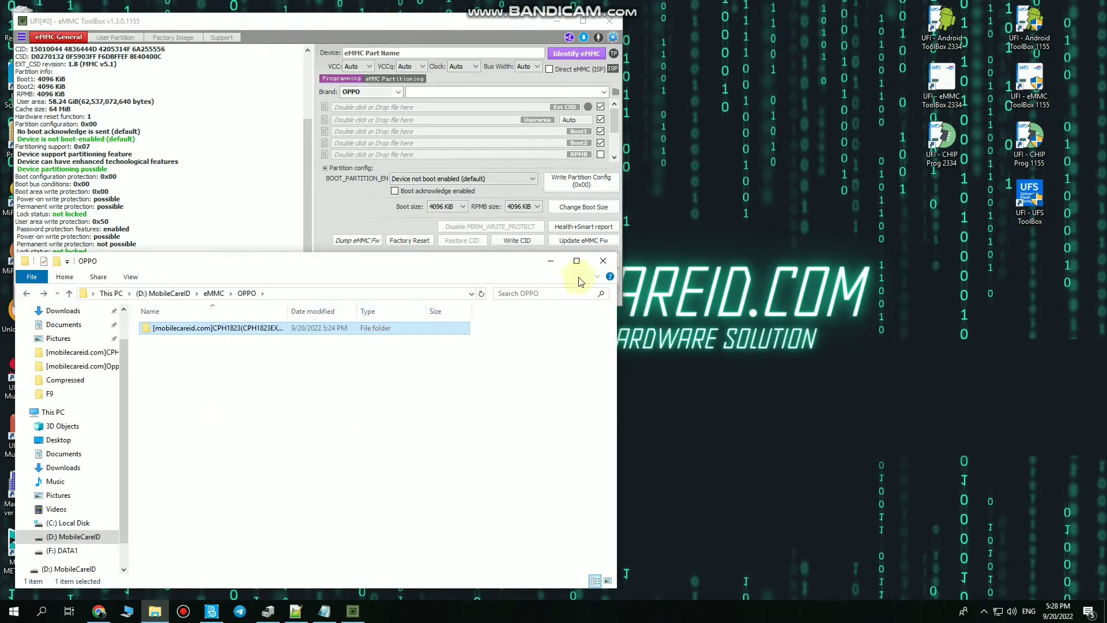
pyautogui.click(602, 261)
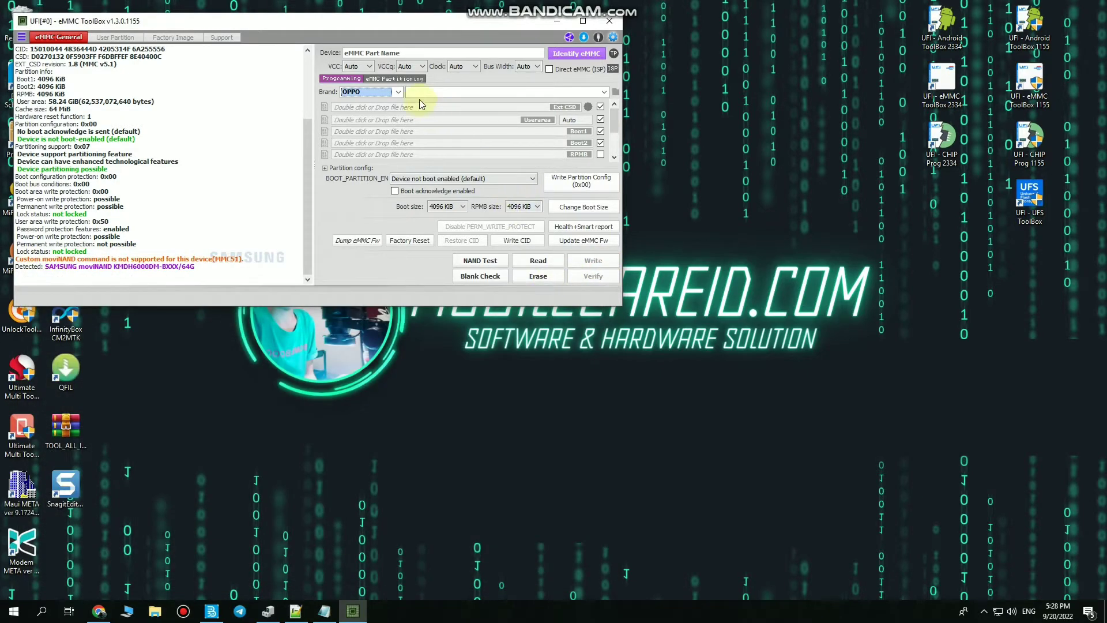
# Load the [mobilecareid.com]CPH1823 package for the OPPO brand and write its ext_csd, userarea_1MiB, boot1 and boot2 files to the eMMC
pyautogui.click(397, 92)
pyautogui.click(360, 237)
pyautogui.click(575, 91)
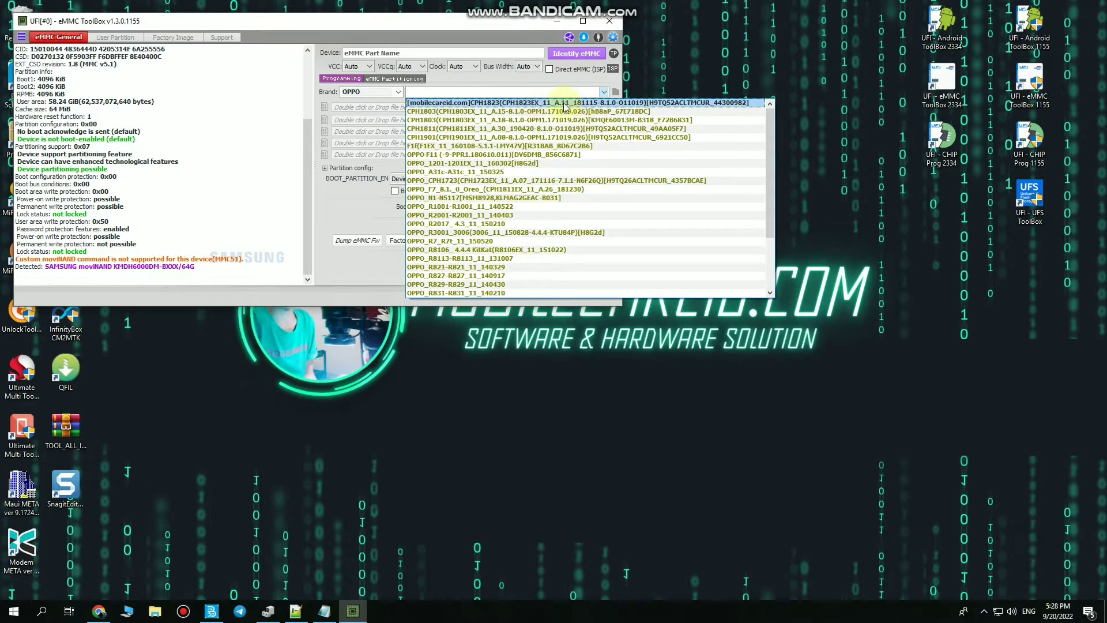
pyautogui.click(567, 103)
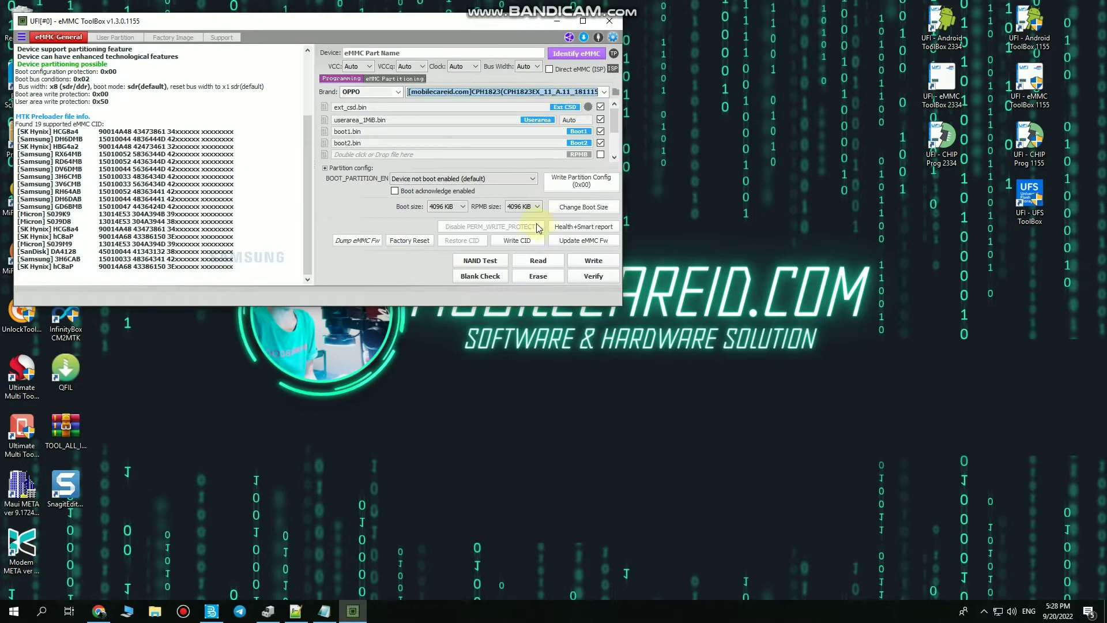
pyautogui.click(597, 261)
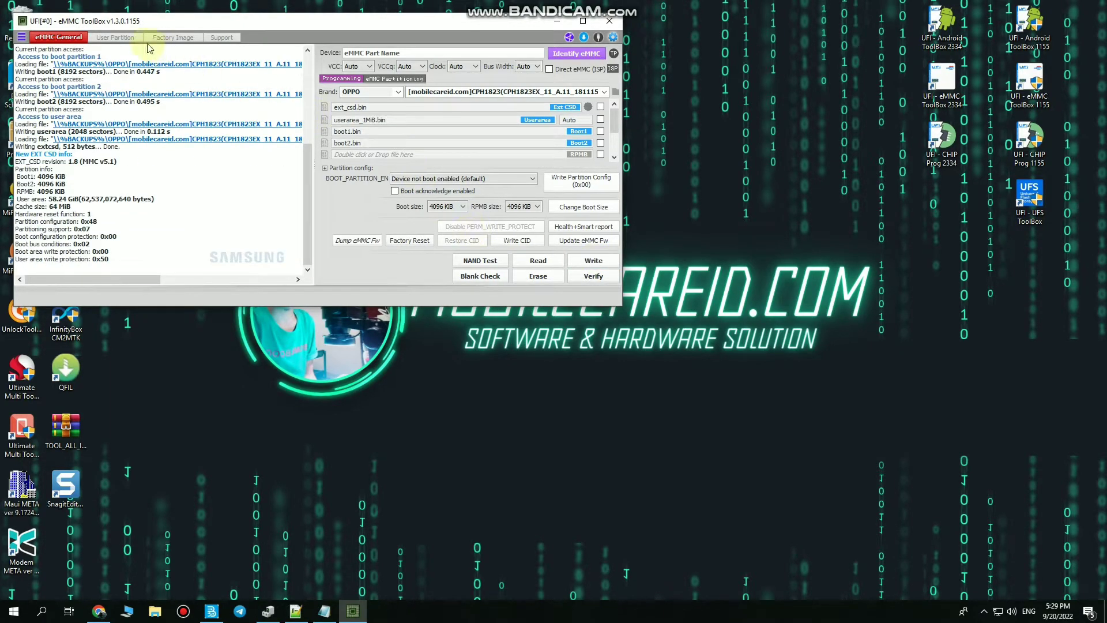
# Show the user partitions, identify the eMMC again and choose OPPO as the brand
pyautogui.click(117, 38)
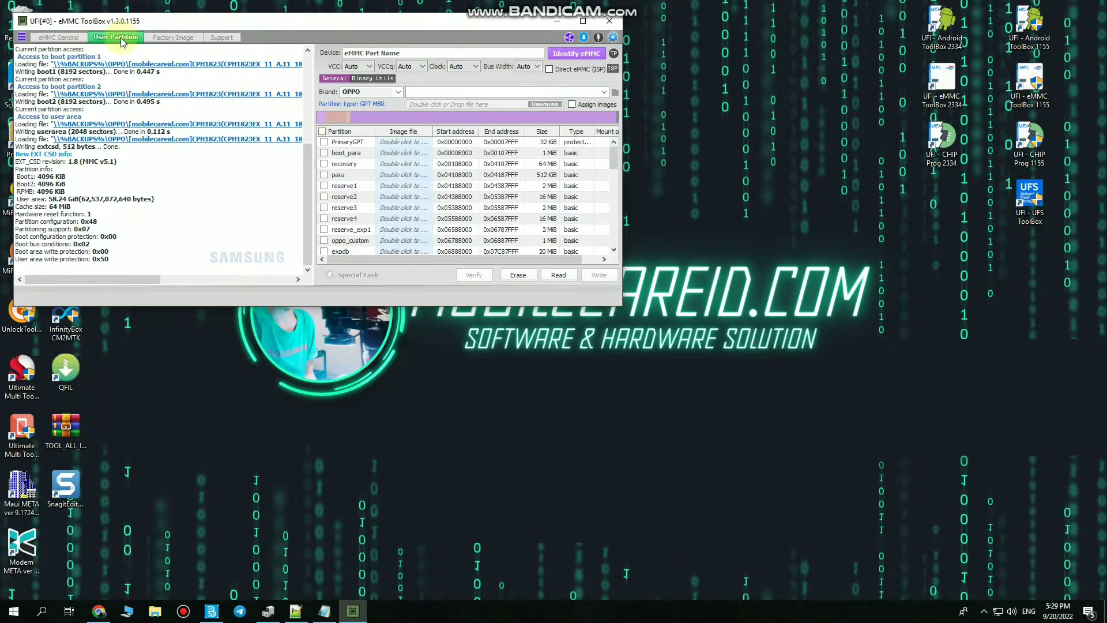
pyautogui.click(571, 55)
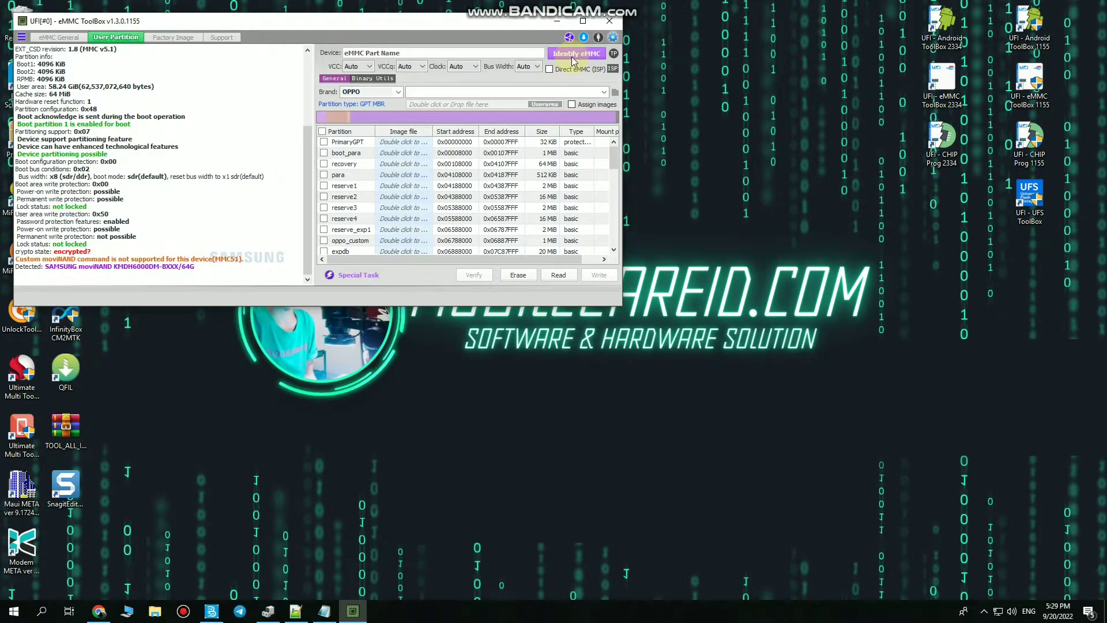
pyautogui.click(398, 92)
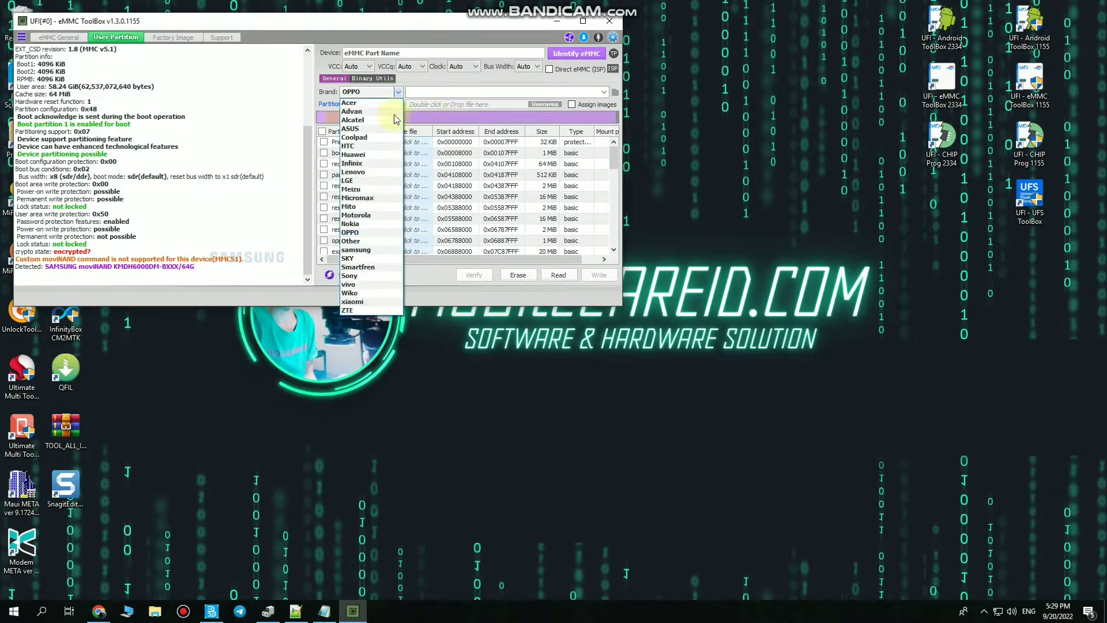
pyautogui.click(359, 233)
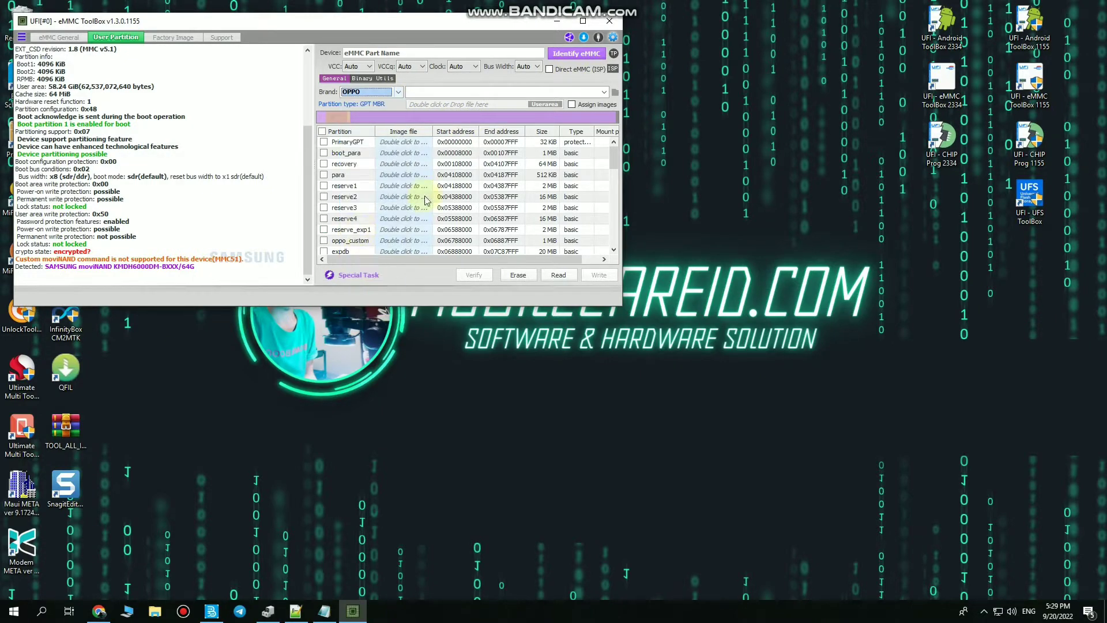
# Open the OPPO brand folder and cut the user_part folder from the [mobilecareid.com]CPH1823 package
pyautogui.click(615, 92)
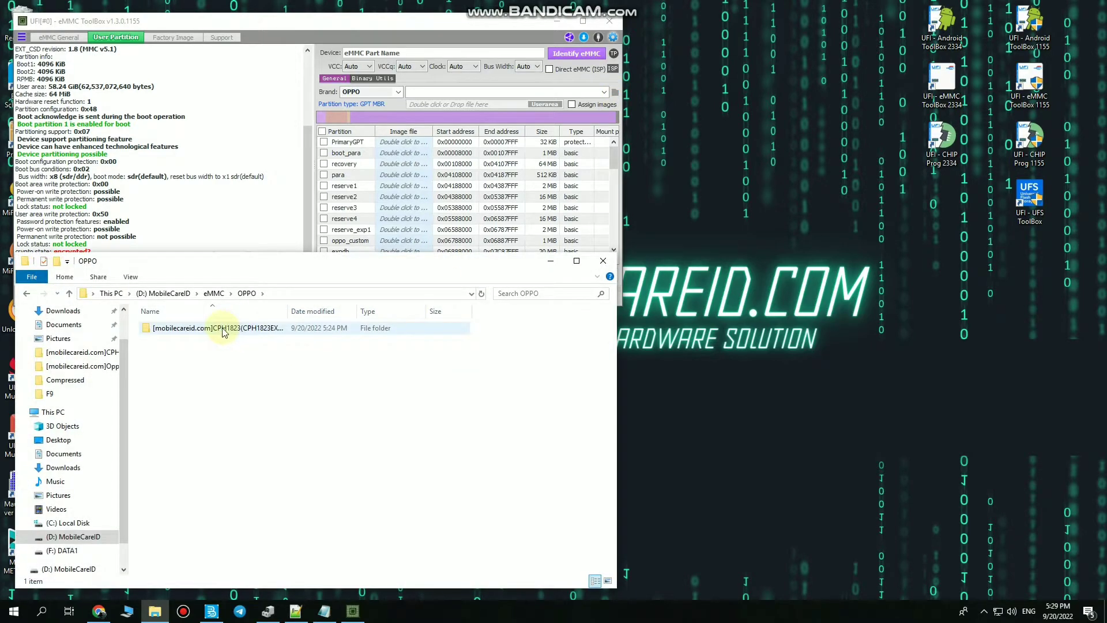
pyautogui.doubleClick(240, 328)
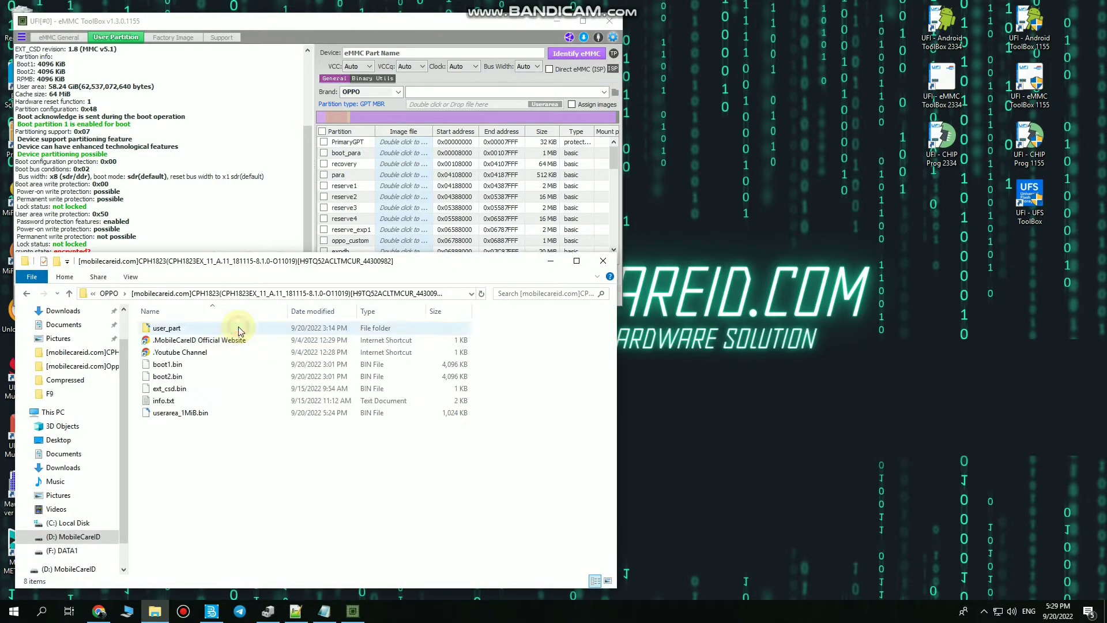
pyautogui.click(167, 331)
pyautogui.rightClick(181, 330)
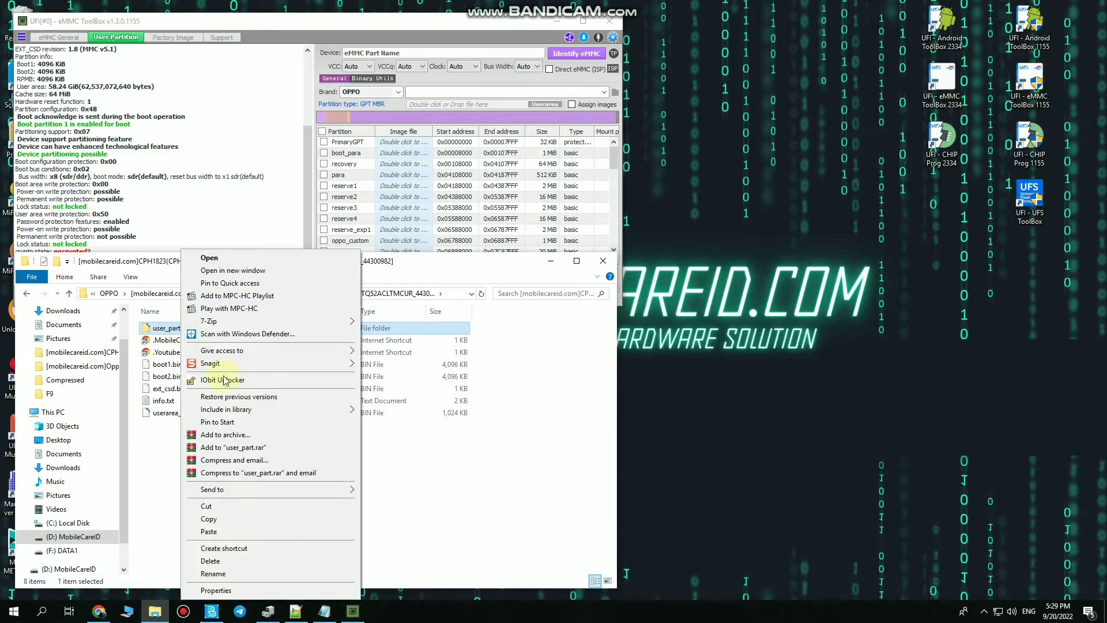
pyautogui.click(206, 507)
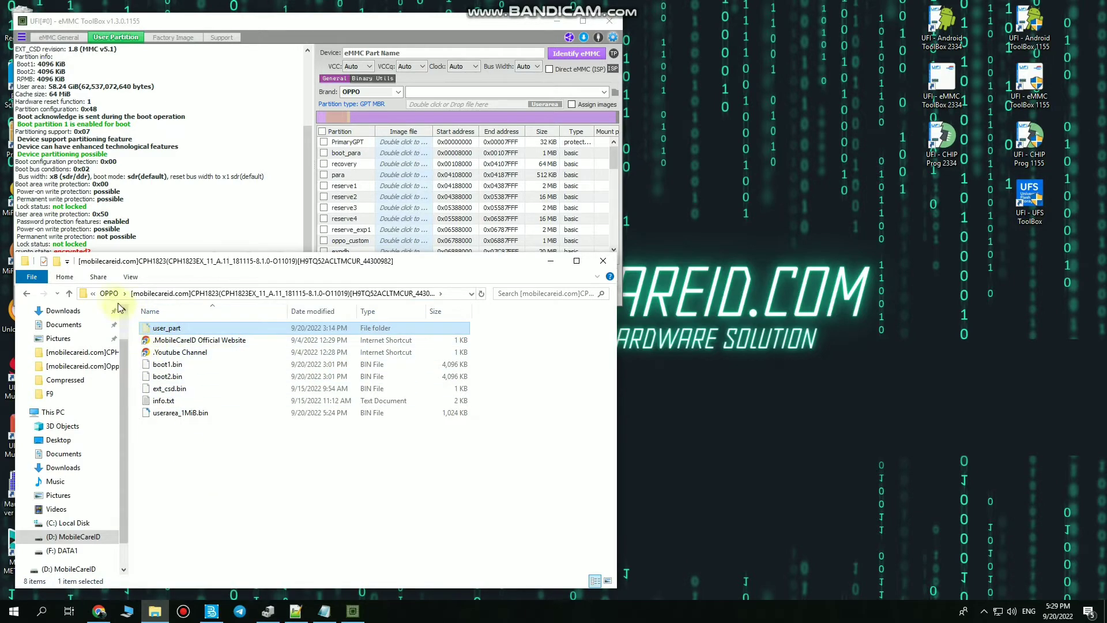
# Create a folder named New folder inside the OPPO folder, paste user_part into it and close the file window
pyautogui.click(27, 295)
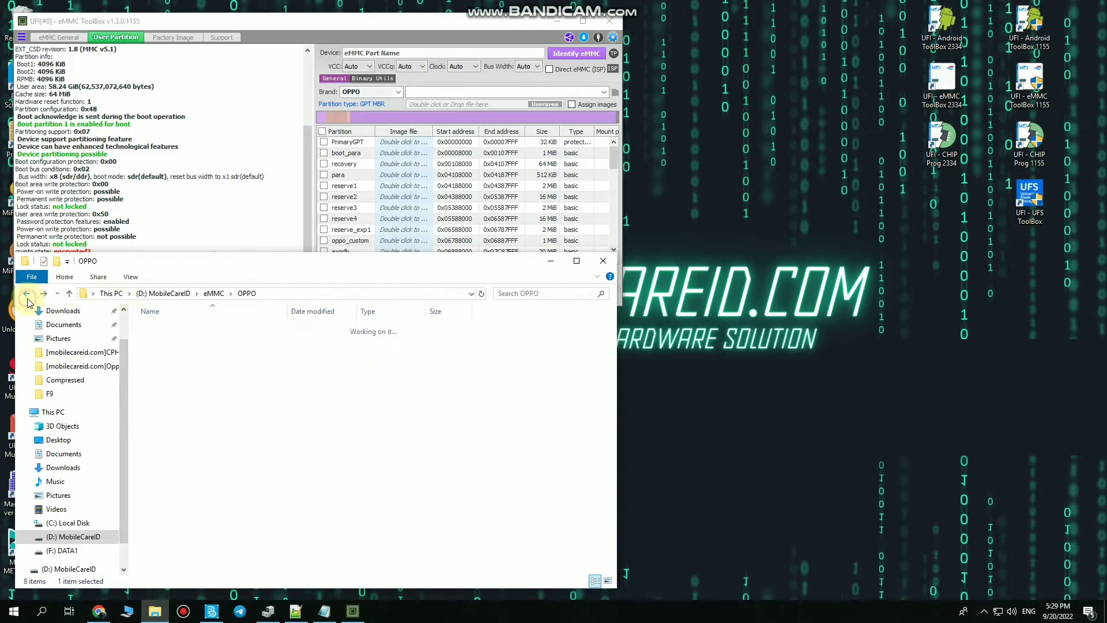
pyautogui.rightClick(218, 403)
pyautogui.moveTo(305, 540)
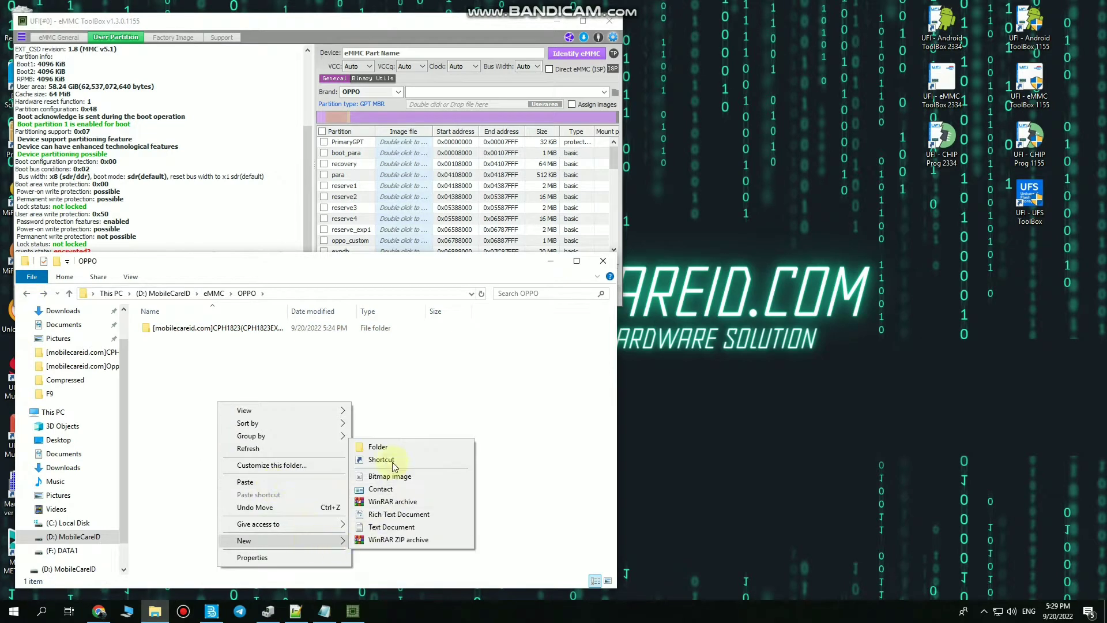
pyautogui.click(380, 447)
pyautogui.click(248, 387)
pyautogui.click(171, 342)
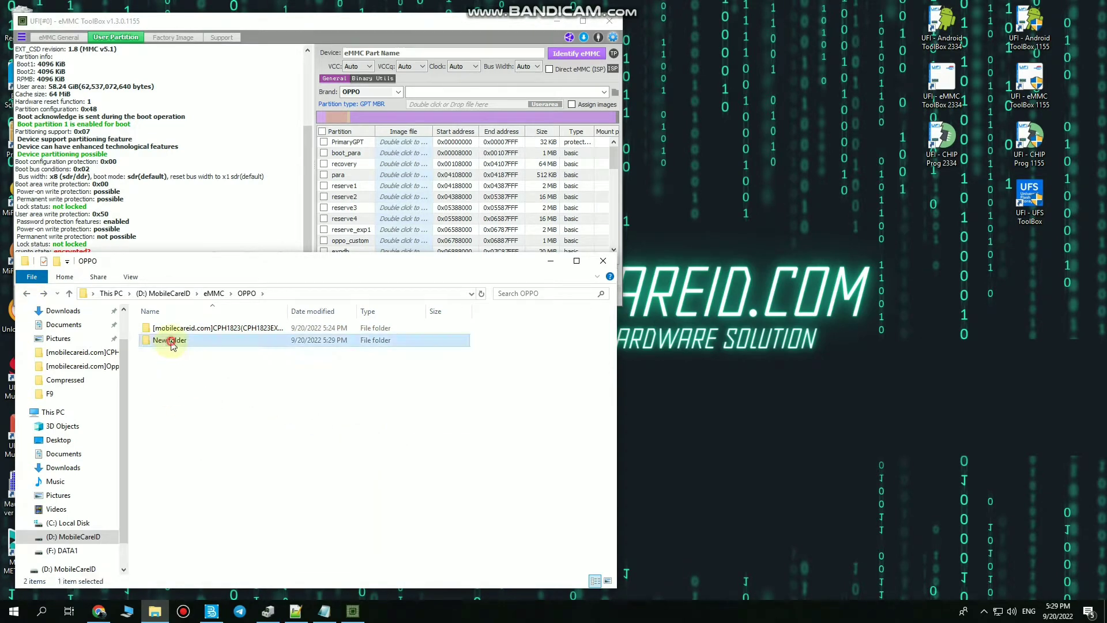
pyautogui.doubleClick(170, 342)
pyautogui.rightClick(171, 340)
pyautogui.click(199, 422)
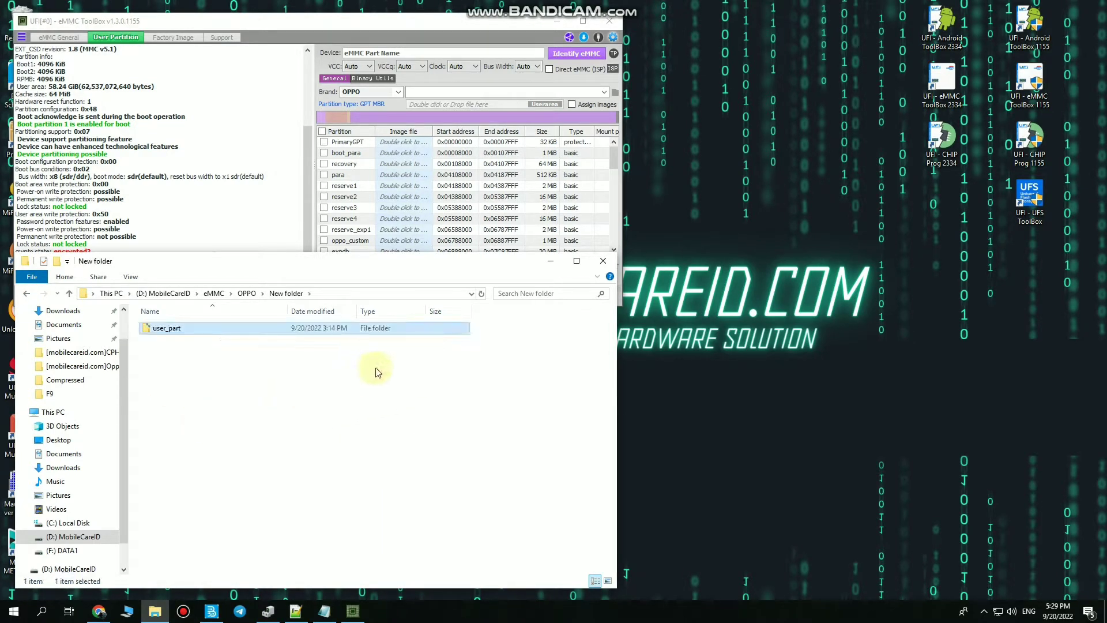
pyautogui.click(603, 260)
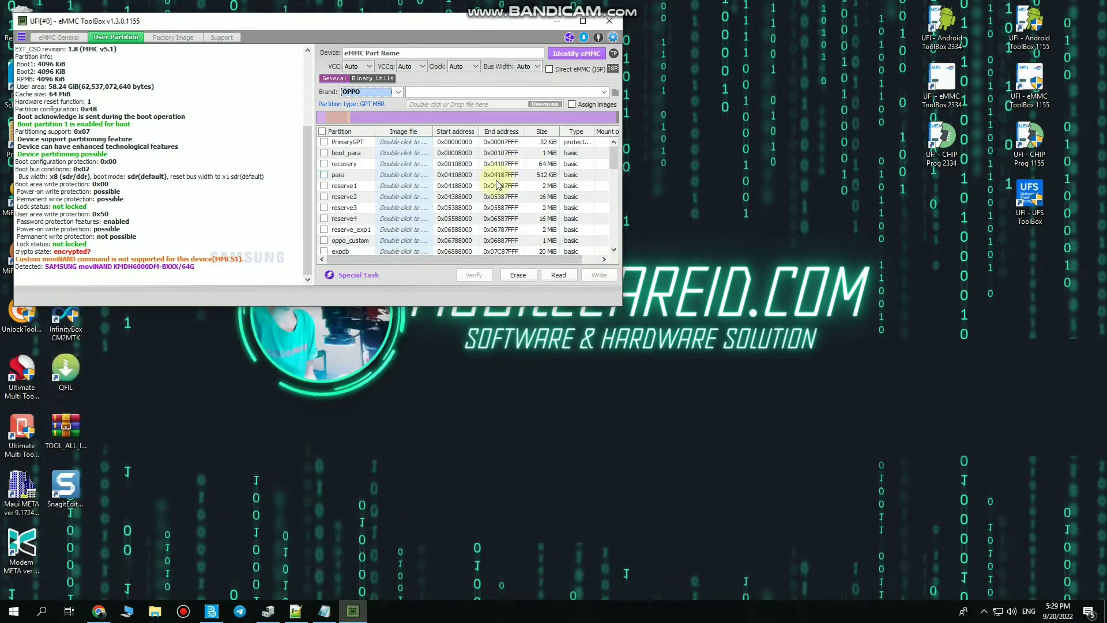
# Load the New folder package of the OPPO brand as the image source for the user partitions
pyautogui.click(398, 92)
pyautogui.click(360, 234)
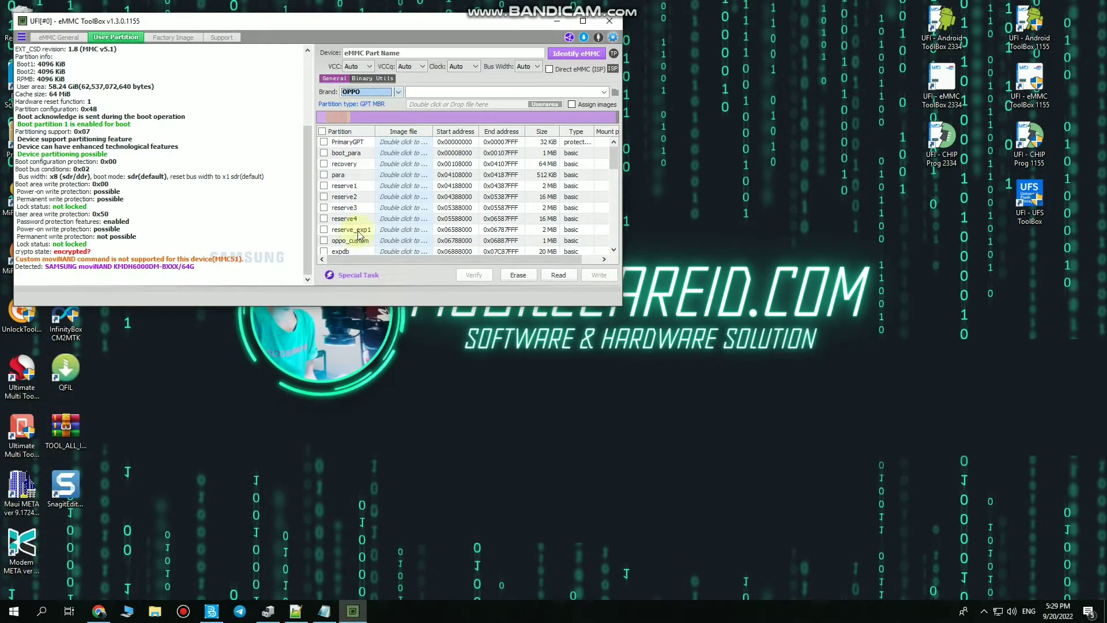
pyautogui.click(534, 95)
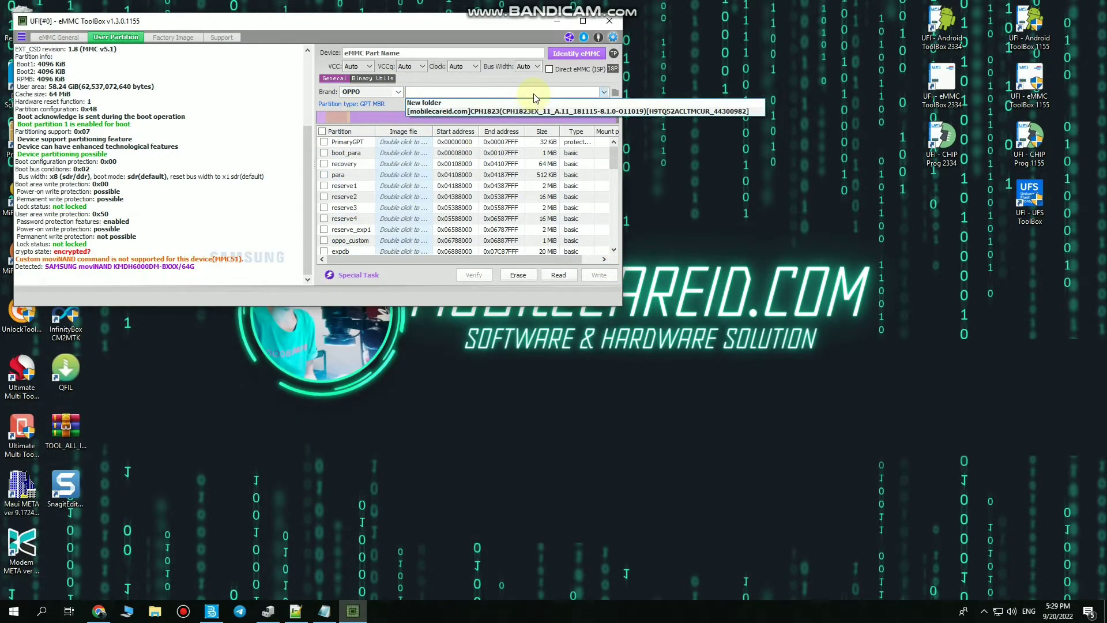
pyautogui.click(483, 102)
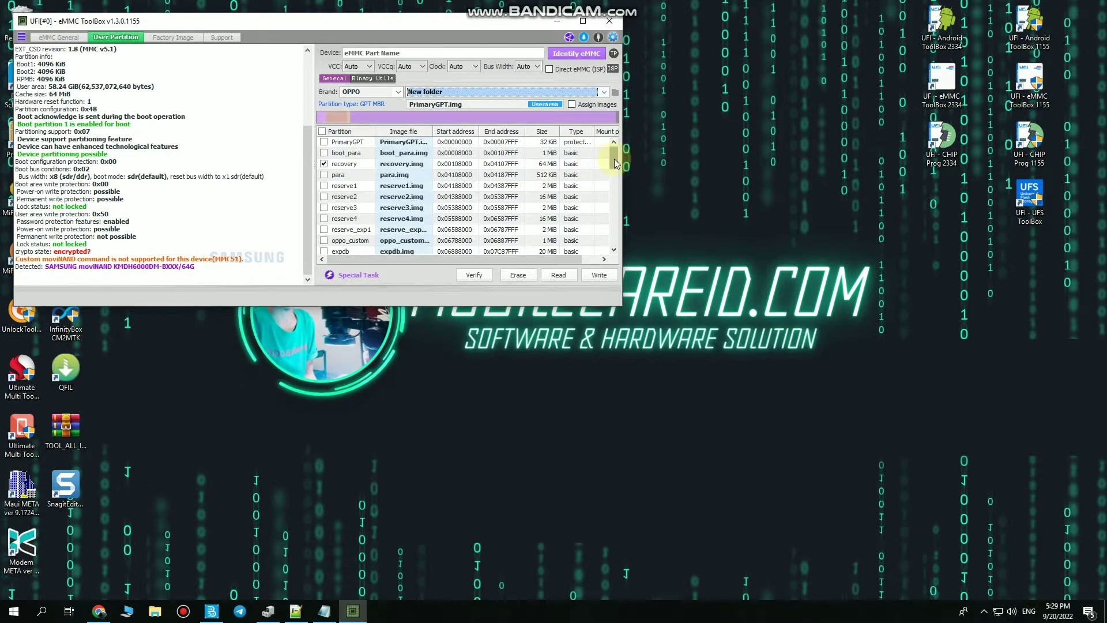
# Check the image assignments from PrimaryGPT to flashinfo and write all selected partitions, except userdata, to the eMMC
pyautogui.scroll(-5, 614, 158)
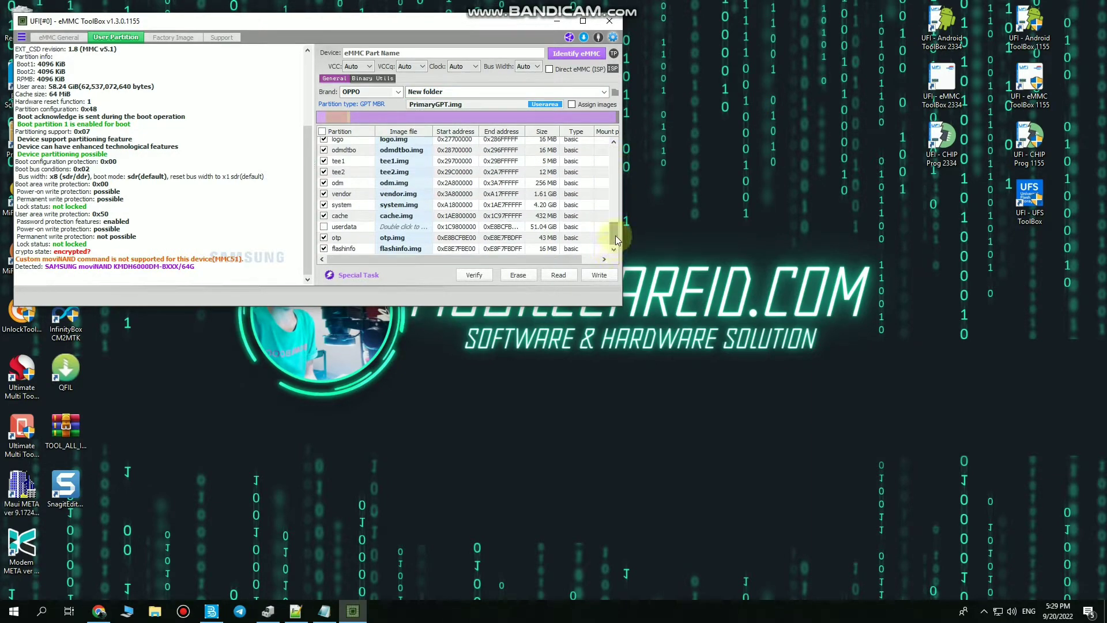
pyautogui.scroll(5, 615, 234)
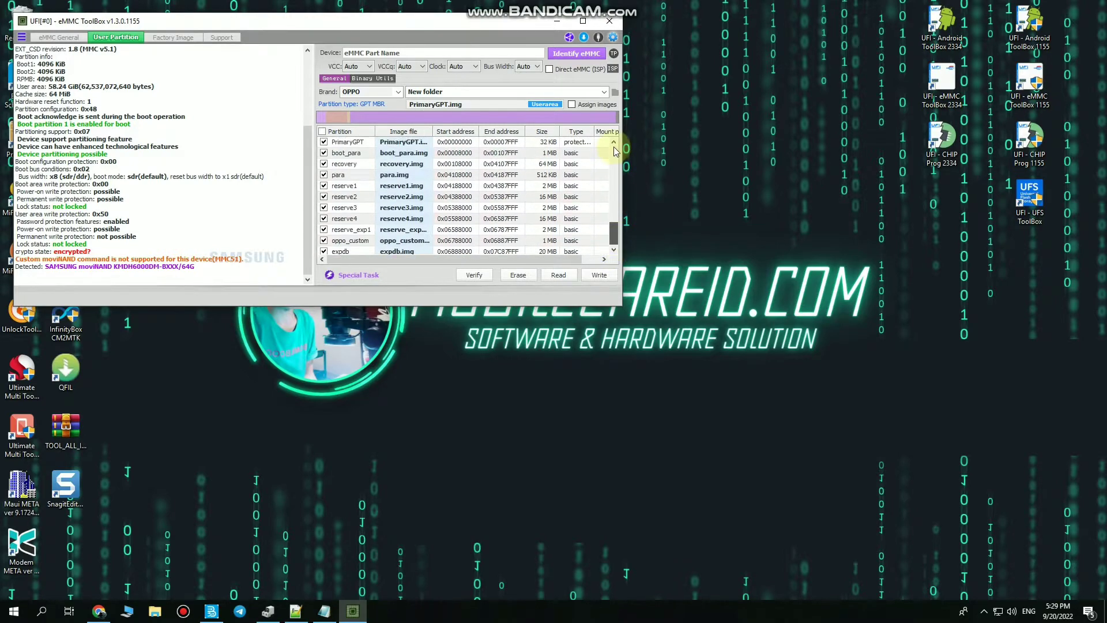
pyautogui.click(600, 275)
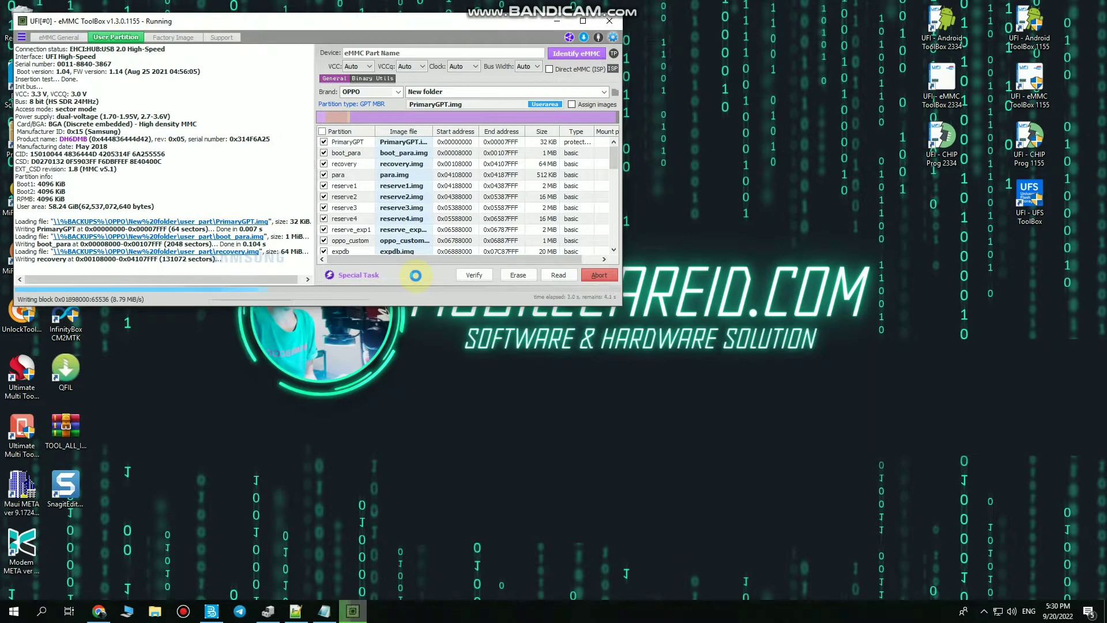
pyautogui.moveTo(592, 5)
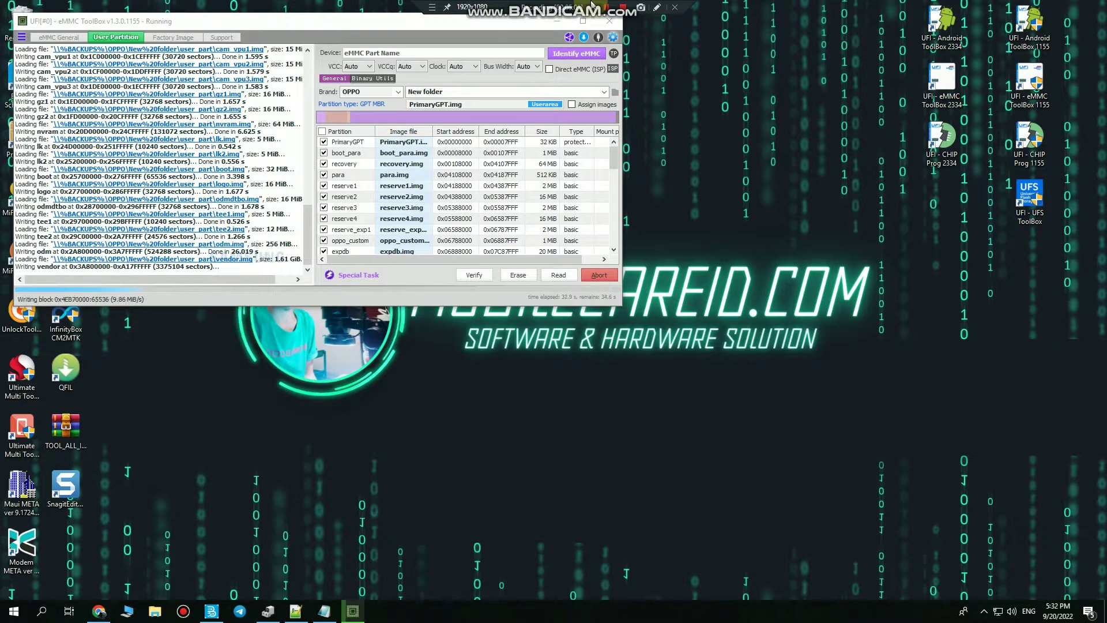
pyautogui.rightClick(317, 309)
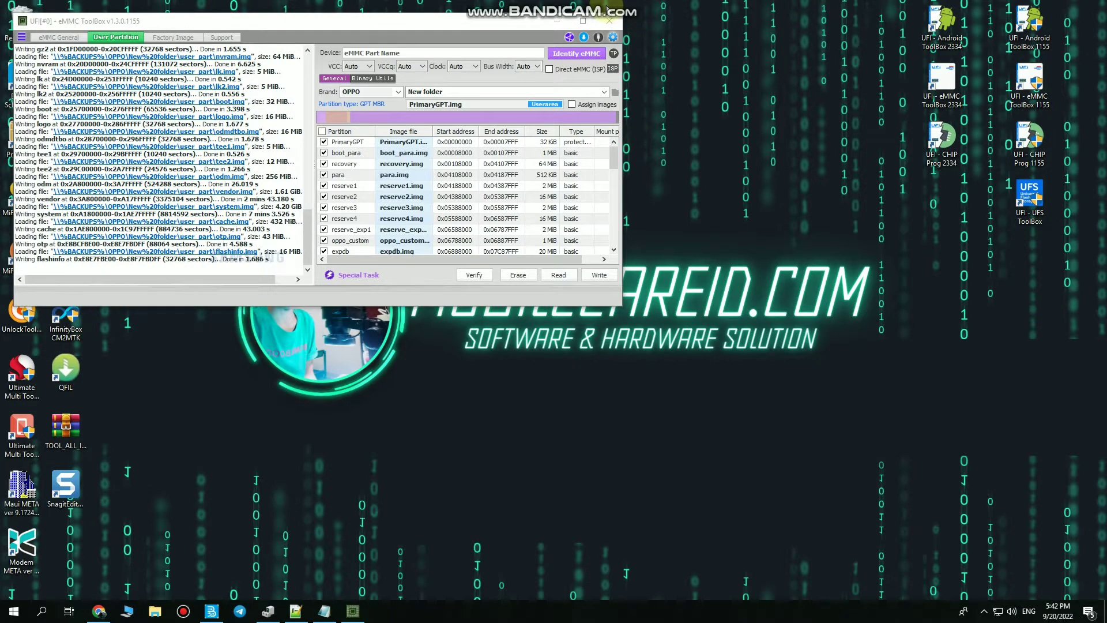
# Identify the eMMC again, run Resize User Data & Realign Partitions and accept rewriting otp and flashinfo
pyautogui.click(570, 54)
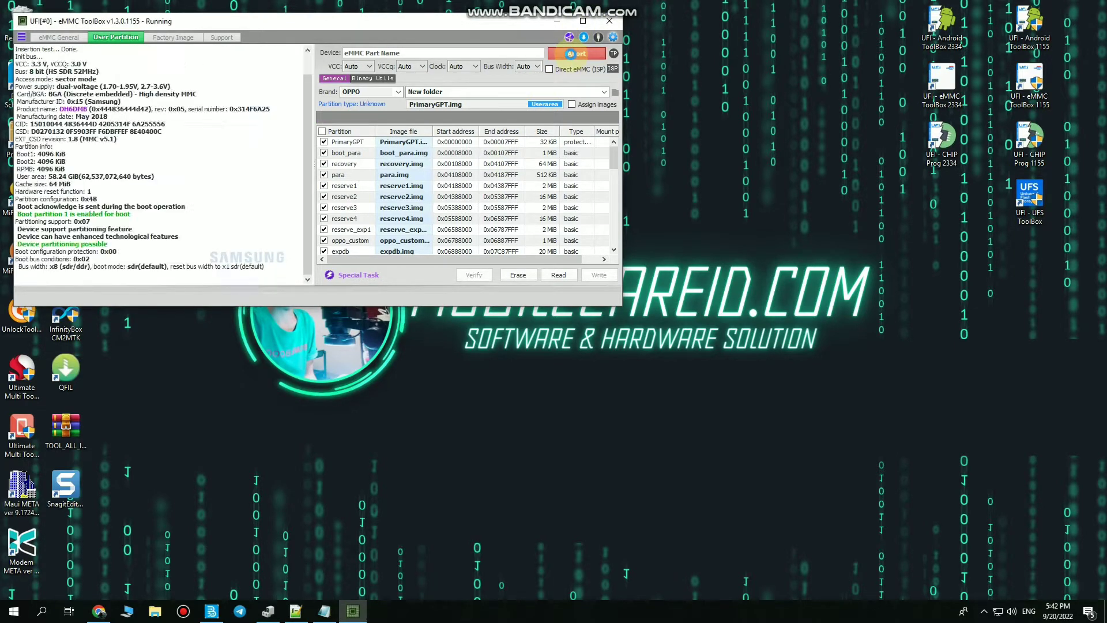
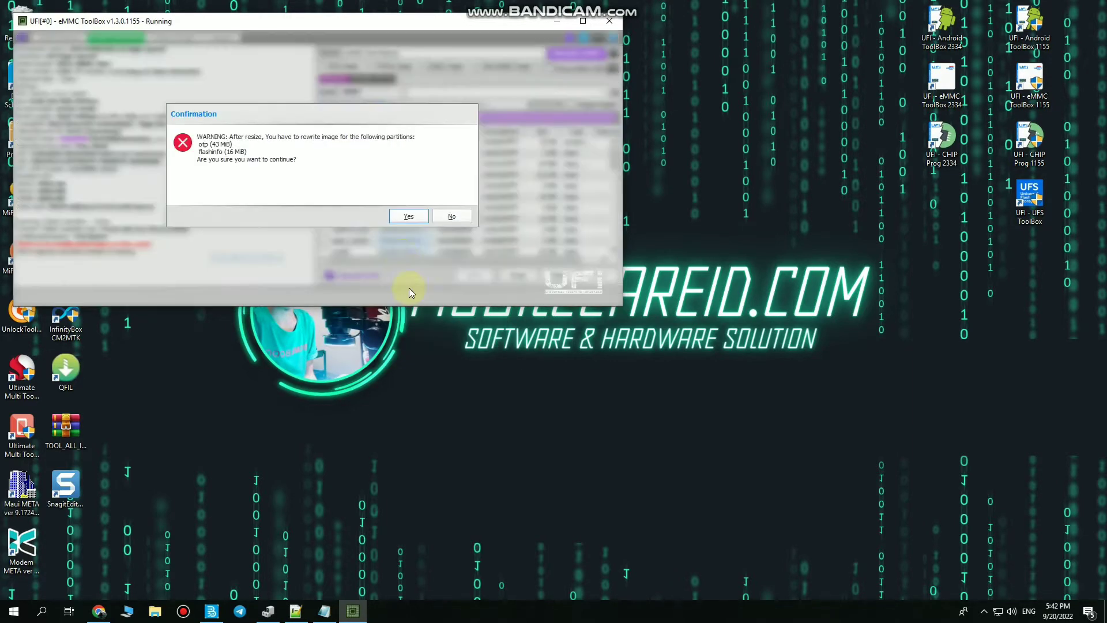
pyautogui.click(398, 219)
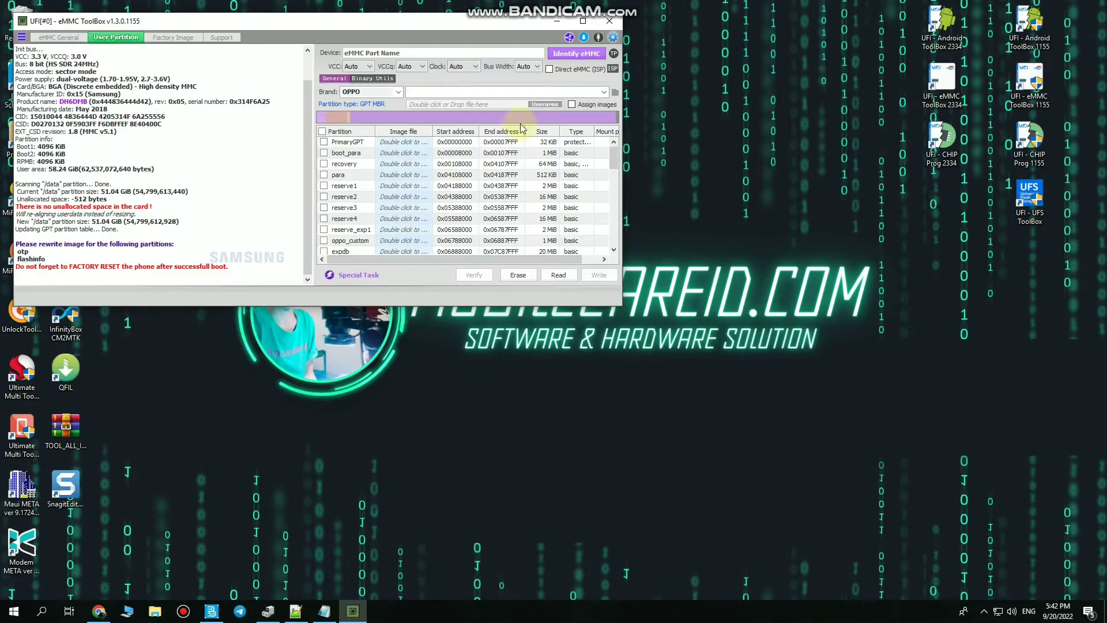
# Identify the eMMC again and erase its nvdata and nvram partitions
pyautogui.click(573, 55)
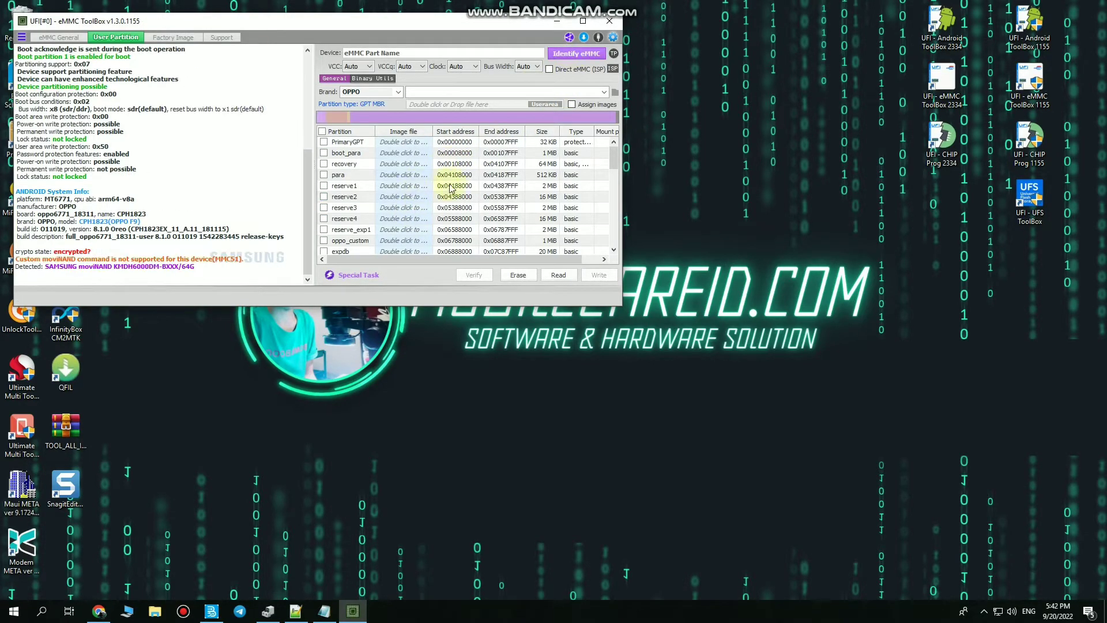
pyautogui.scroll(-4, 390, 209)
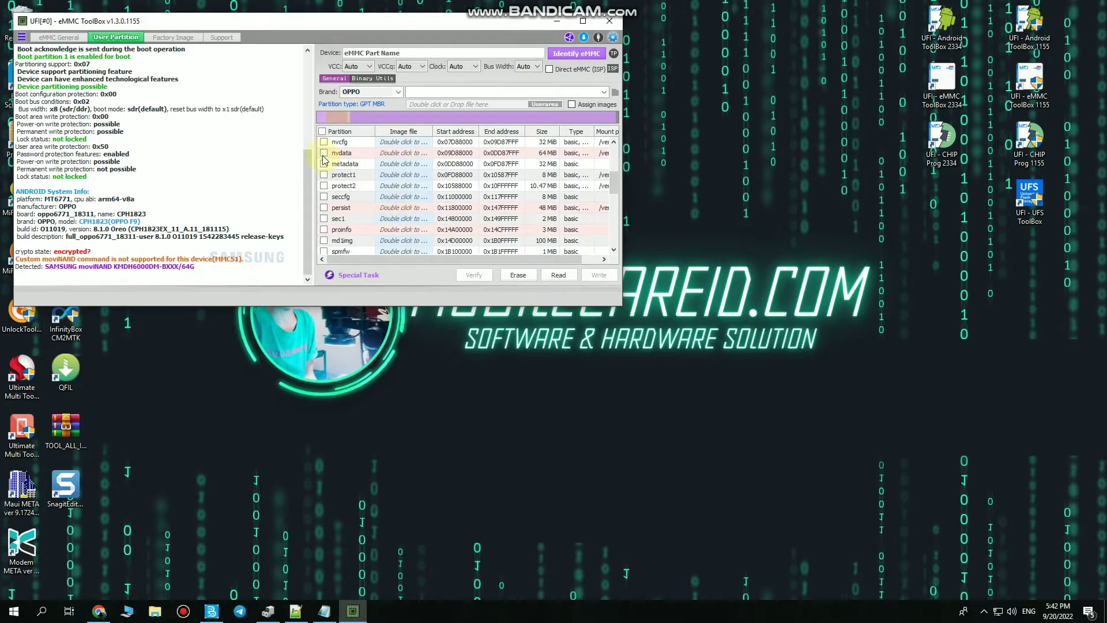
pyautogui.scroll(-5, 408, 213)
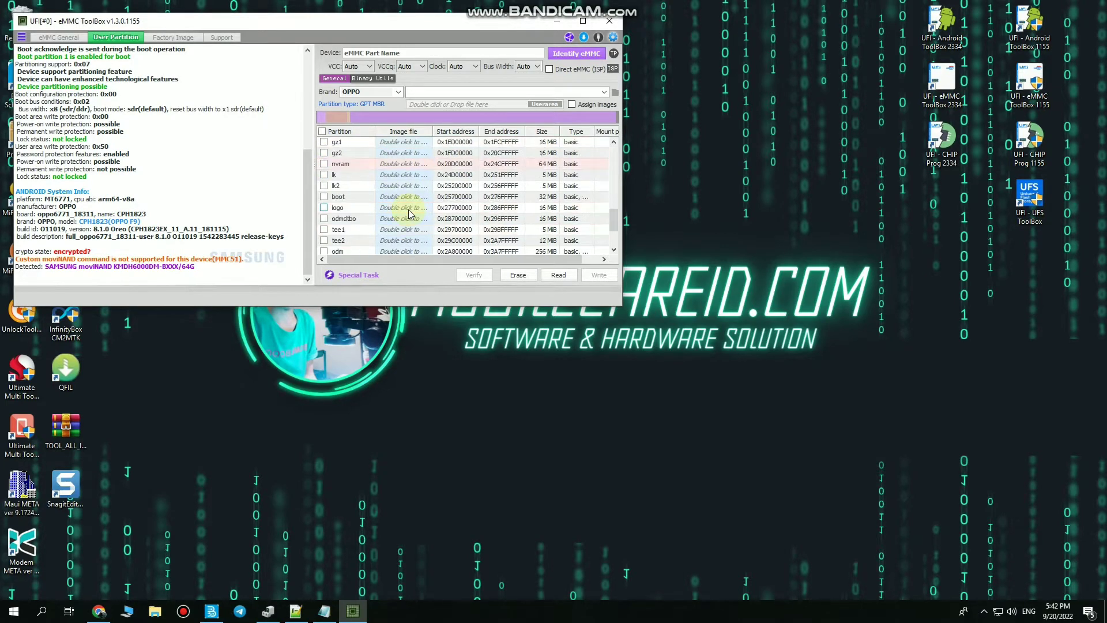
pyautogui.click(515, 278)
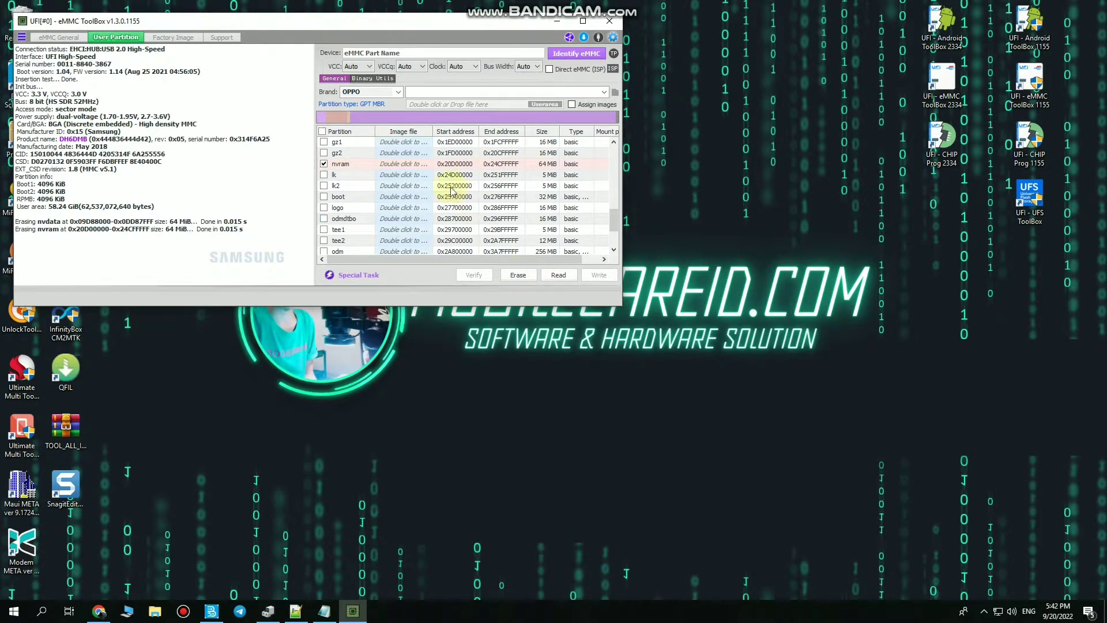
# Identify the eMMC once more and run the Factory Reset special task on it
pyautogui.click(574, 53)
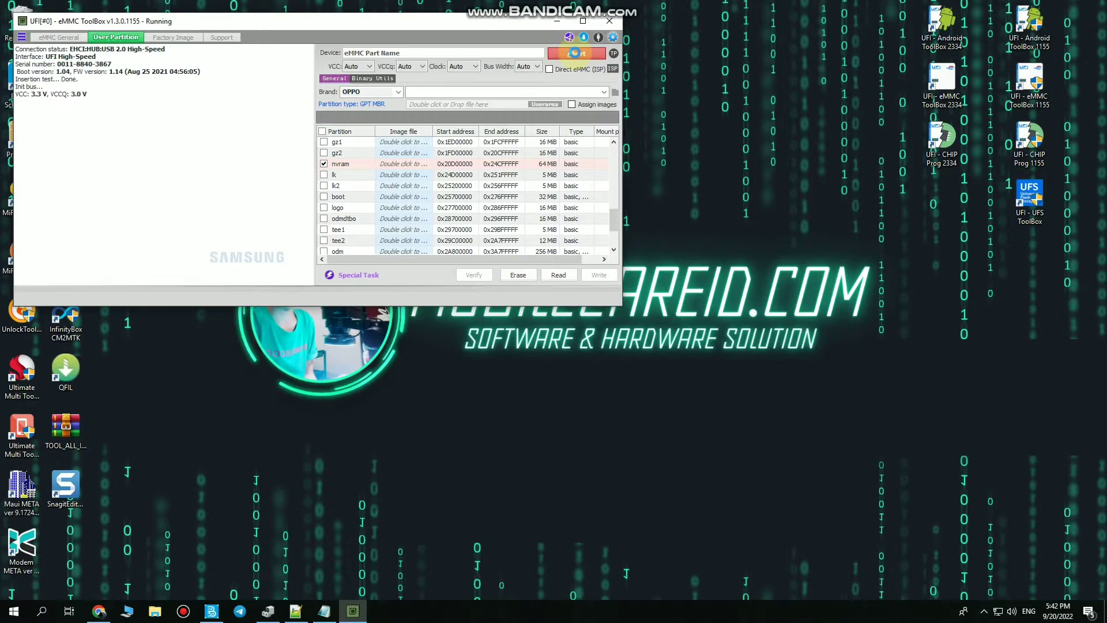
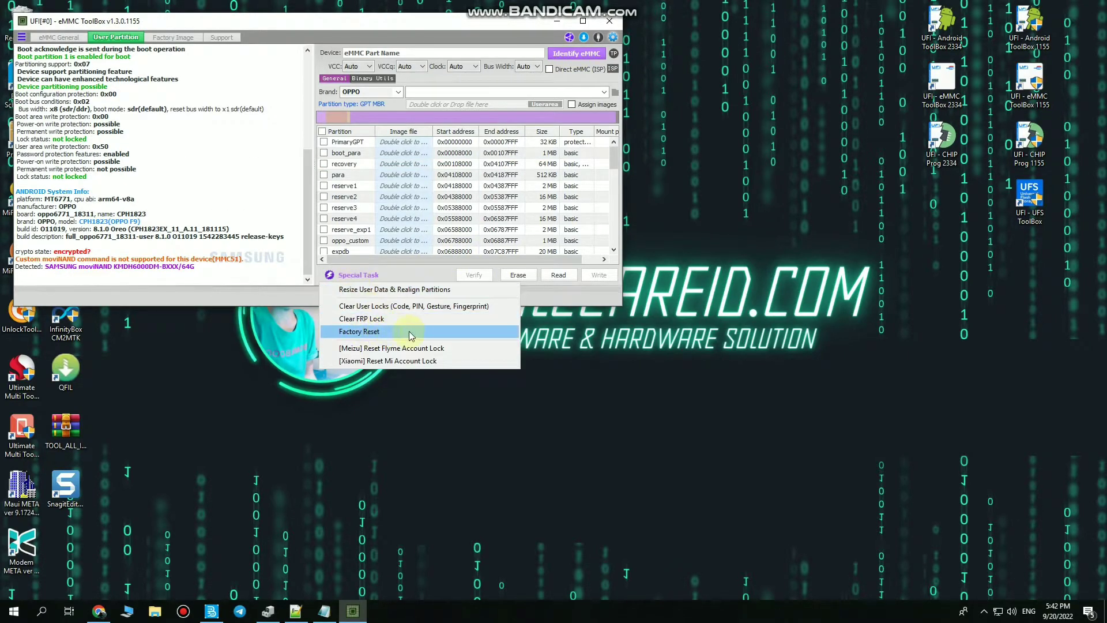
pyautogui.click(417, 331)
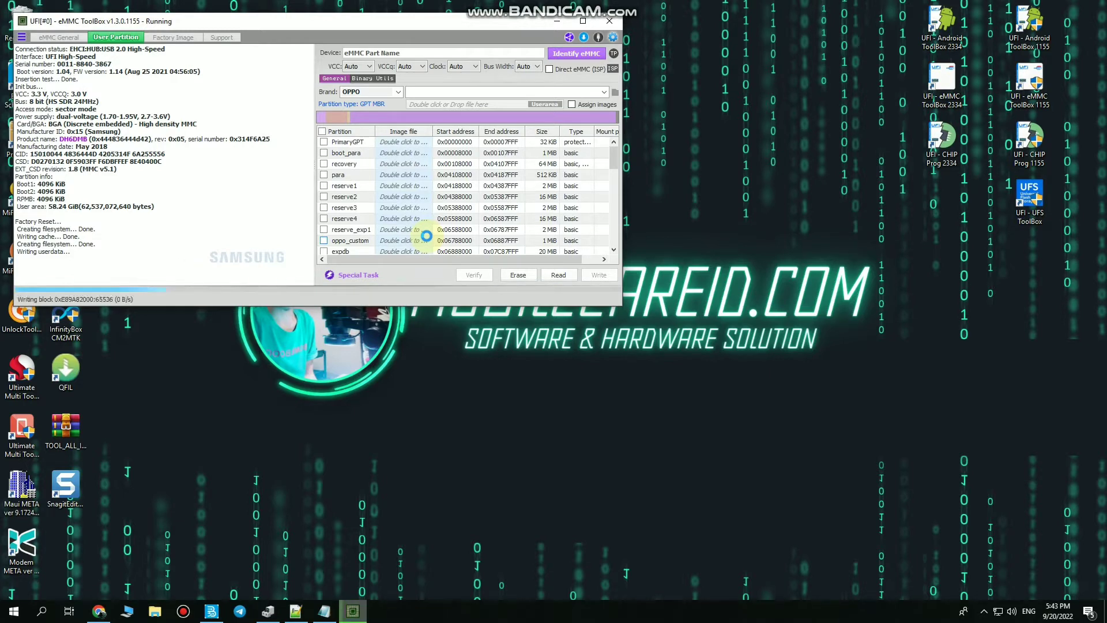
# Identify the eMMC after the factory reset and open the list of special tasks
pyautogui.click(572, 54)
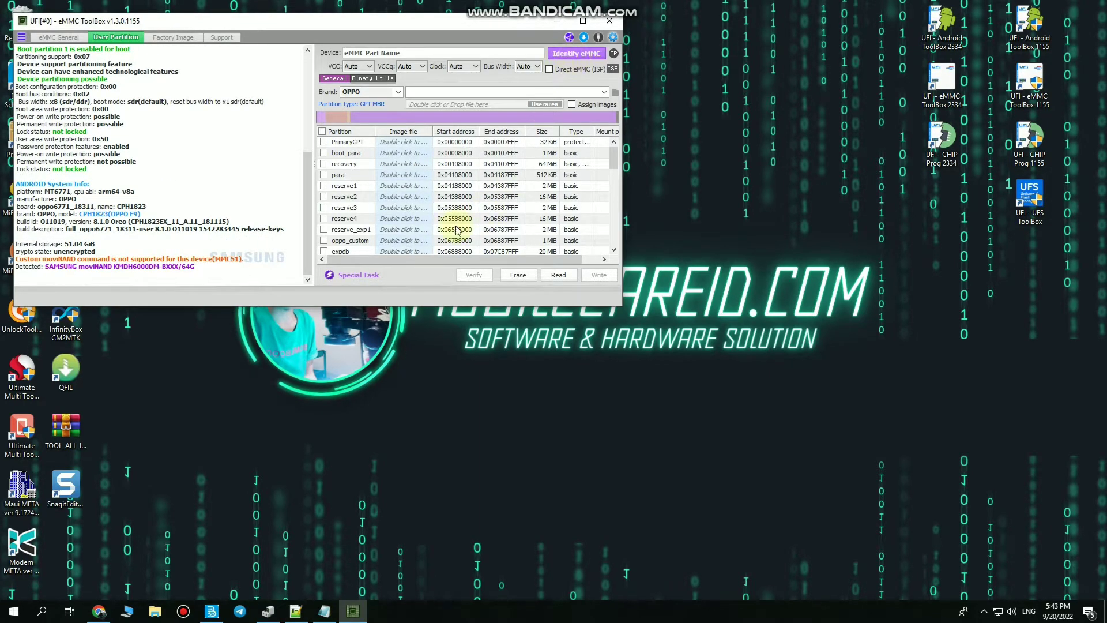
pyautogui.click(363, 277)
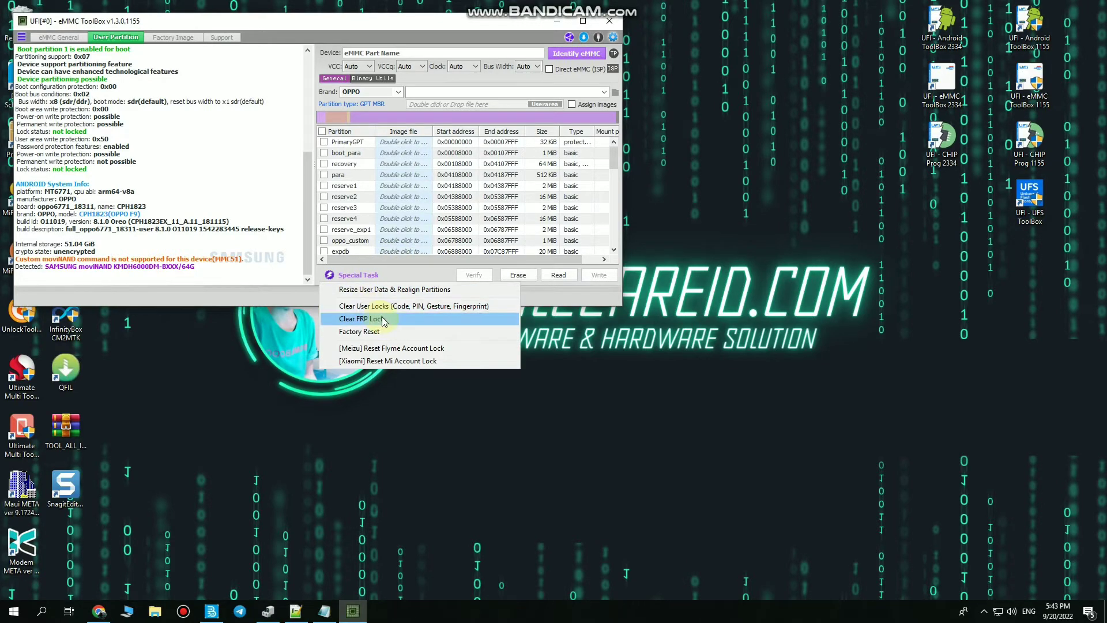